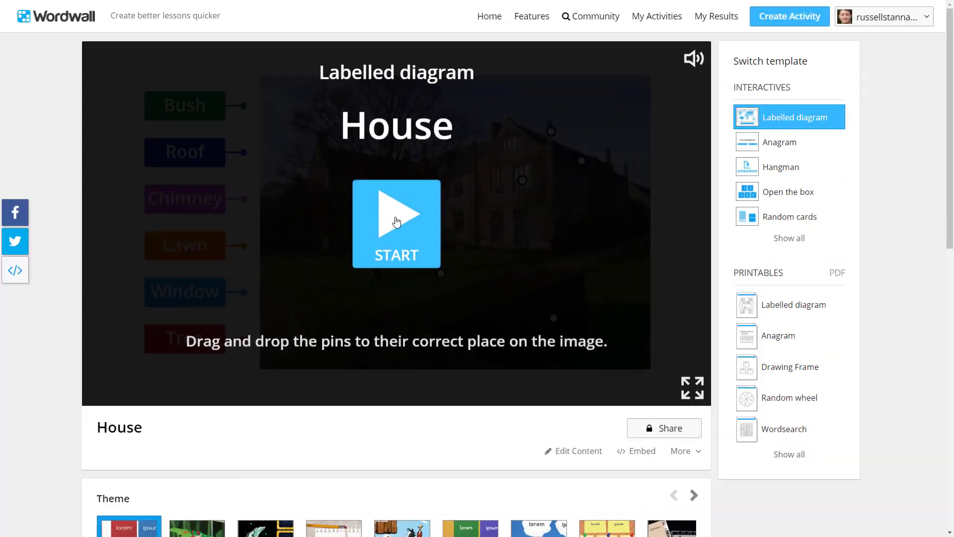
Start the House activity and pin the Tree, Window, Bush and Lawn labels to their matching spots on the photo.
left_click(754, 248)
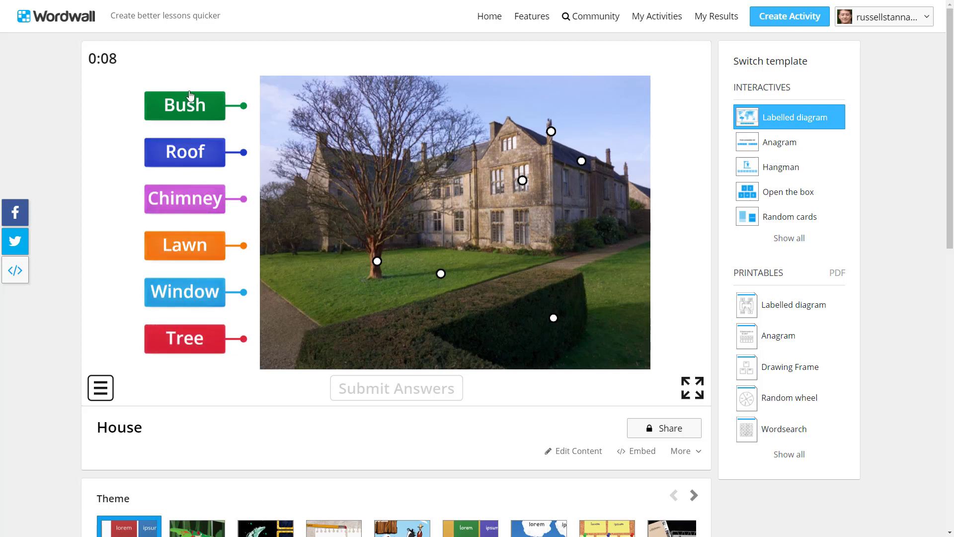
left_click_drag(243, 340, 377, 261)
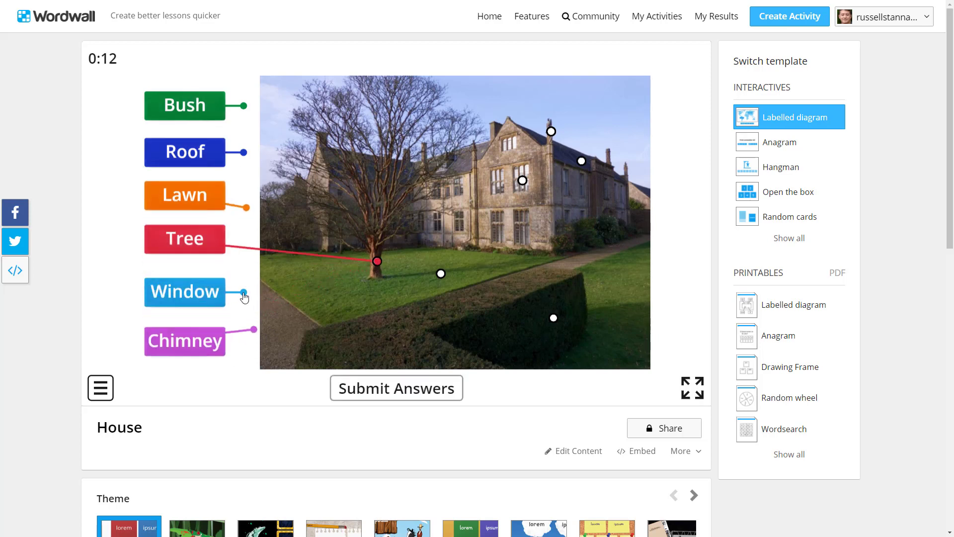
left_click_drag(244, 298, 523, 181)
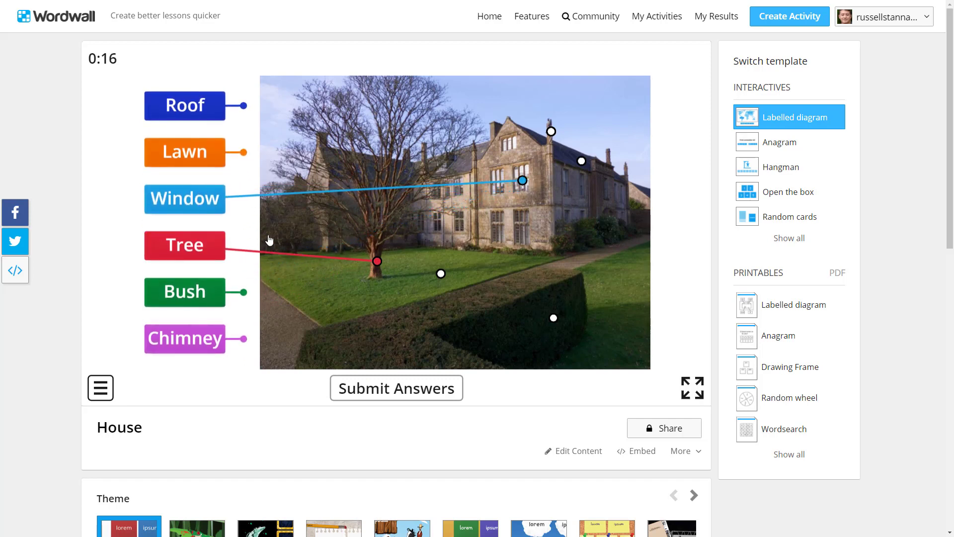
left_click_drag(244, 295, 554, 318)
left_click_drag(243, 154, 441, 273)
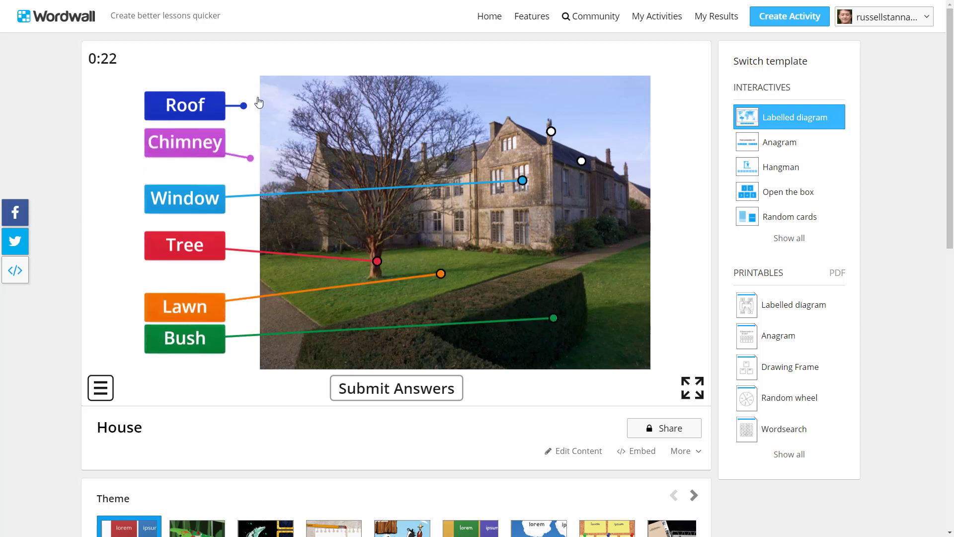
Pin Roof to the marker at the top of the gable and Chimney to the remaining marker, and submit the answers.
left_click_drag(244, 105, 549, 134)
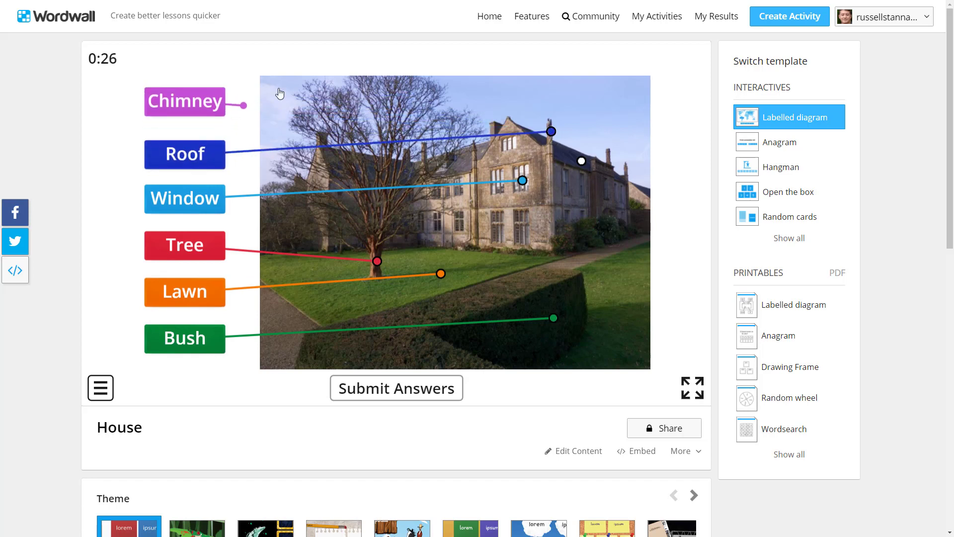
left_click_drag(244, 106, 581, 163)
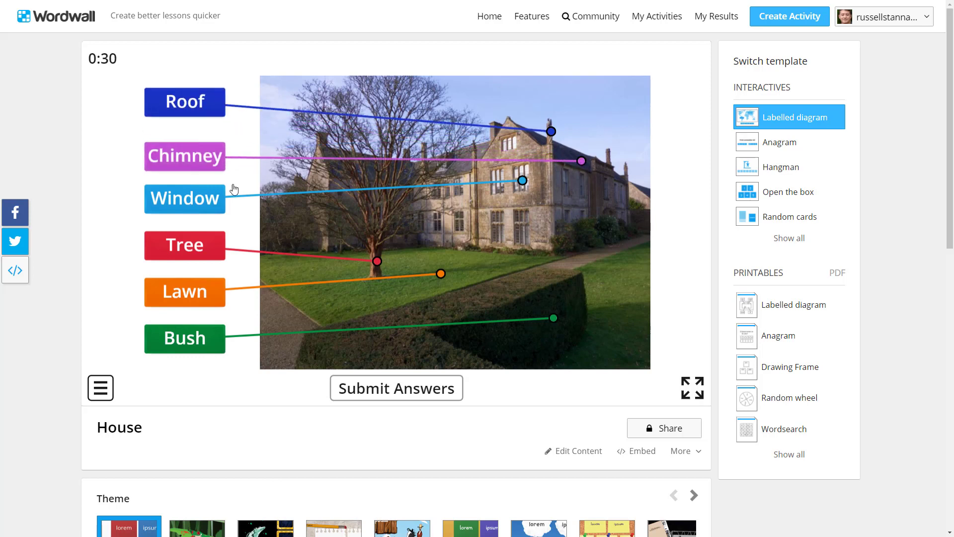
left_click(396, 390)
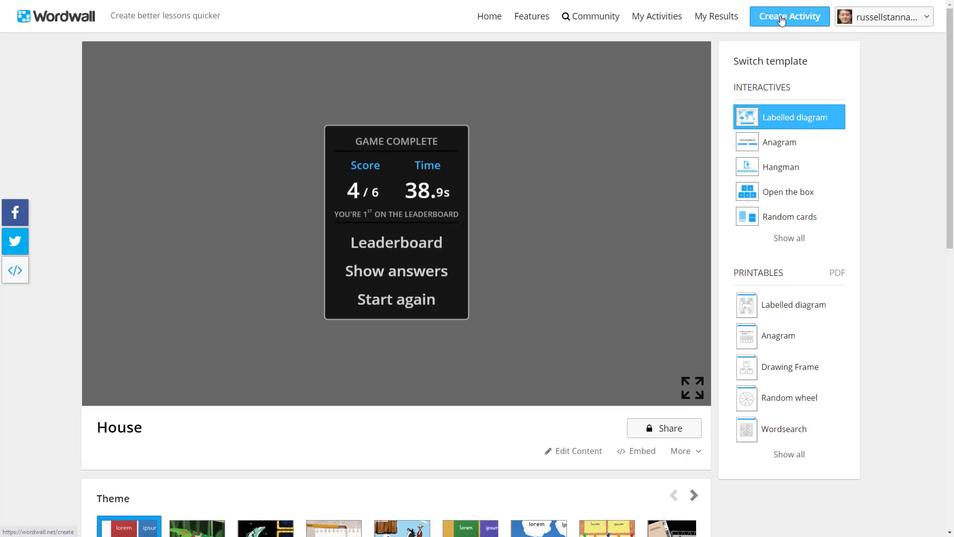
Create a Labelled diagram activity and insert the 1000 × 714 desktop computer picture from an image search for "Computer".
left_click(783, 19)
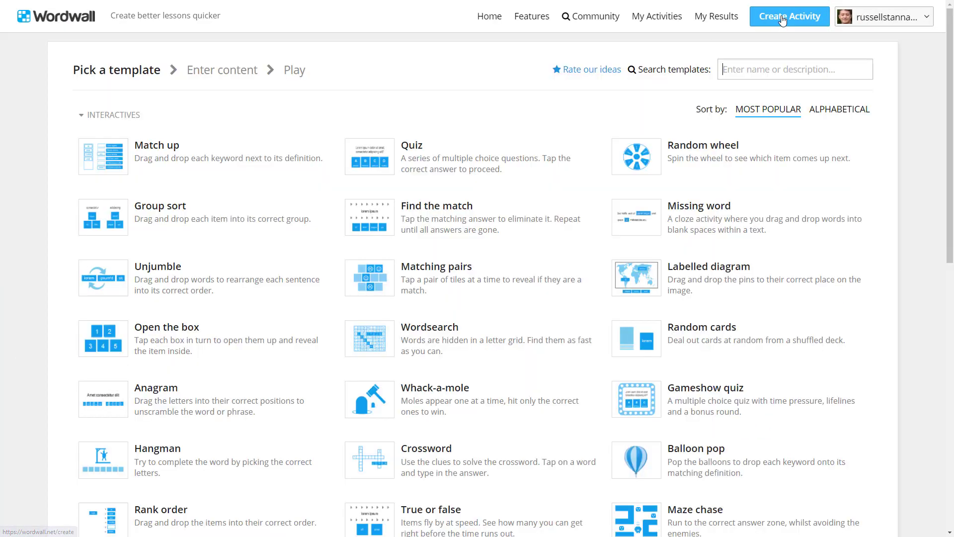
left_click(640, 278)
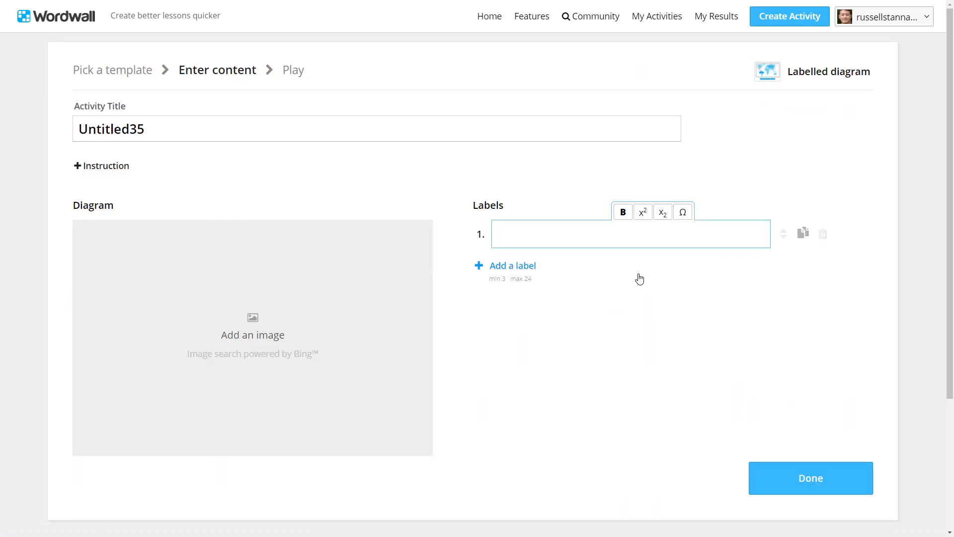
left_click(245, 358)
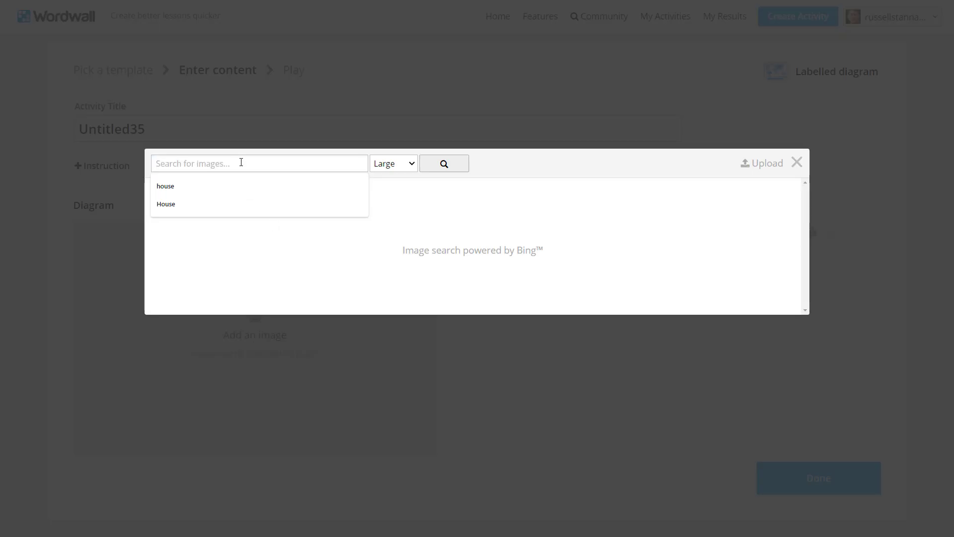
type("Computer")
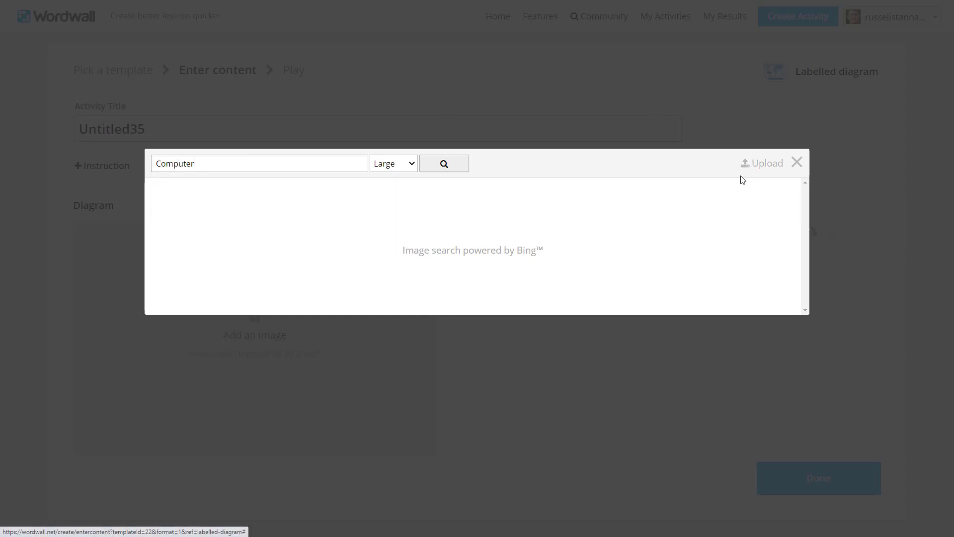
key("Return")
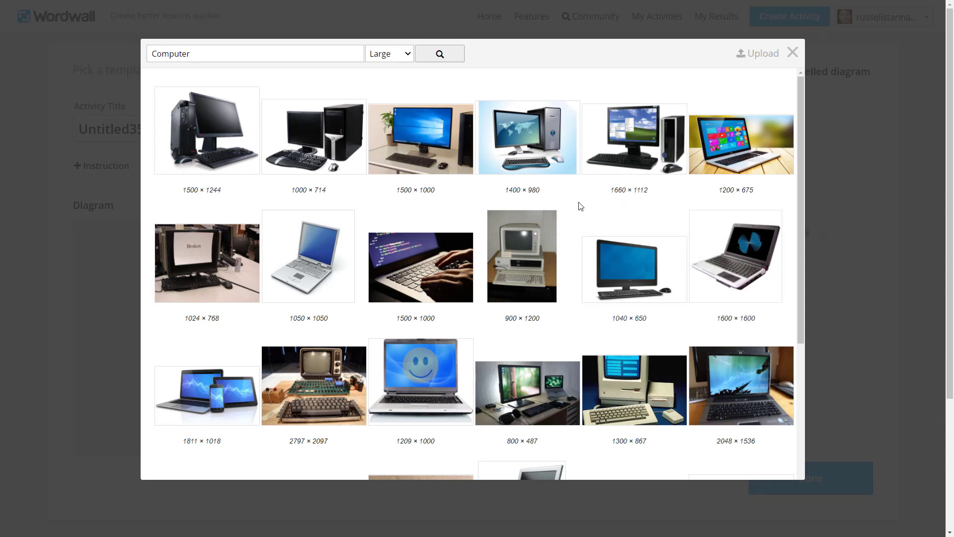
left_click(309, 138)
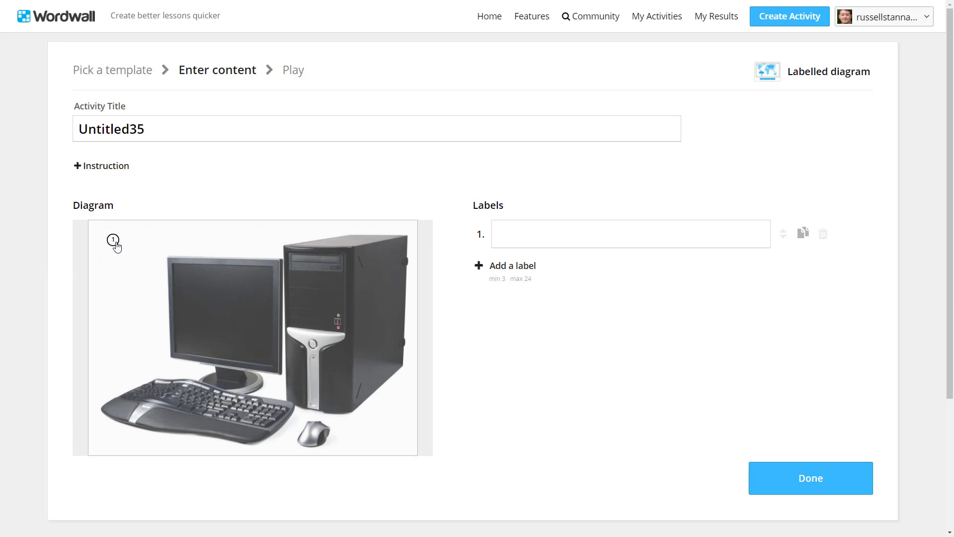
Add the labels "Mouse" and "Screen" and place their pins on the mouse and the monitor in the diagram.
mouse_move(113, 241)
left_mouse_down()
mouse_move(133, 273)
mouse_move(330, 415)
mouse_move(312, 438)
left_mouse_up()
left_click(539, 229)
type("Mouse")
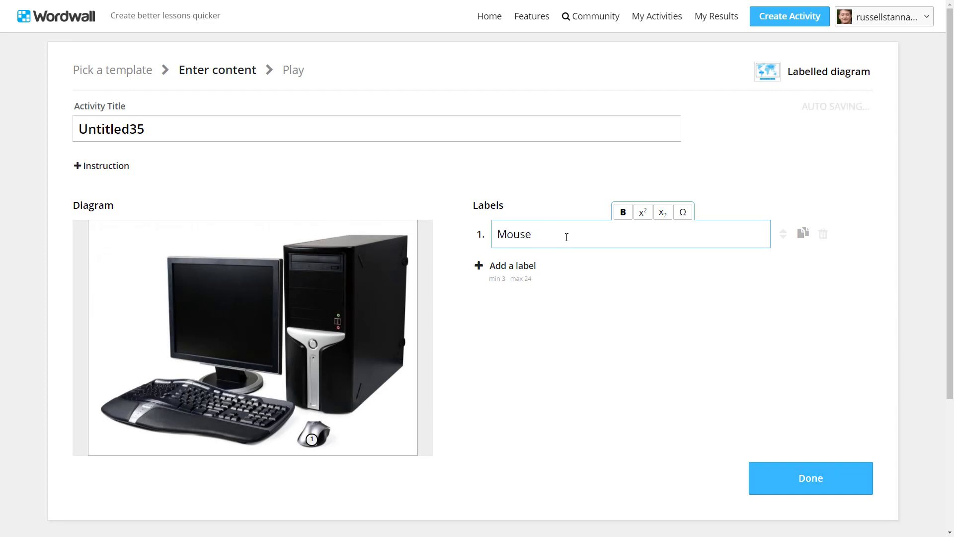
left_click(526, 266)
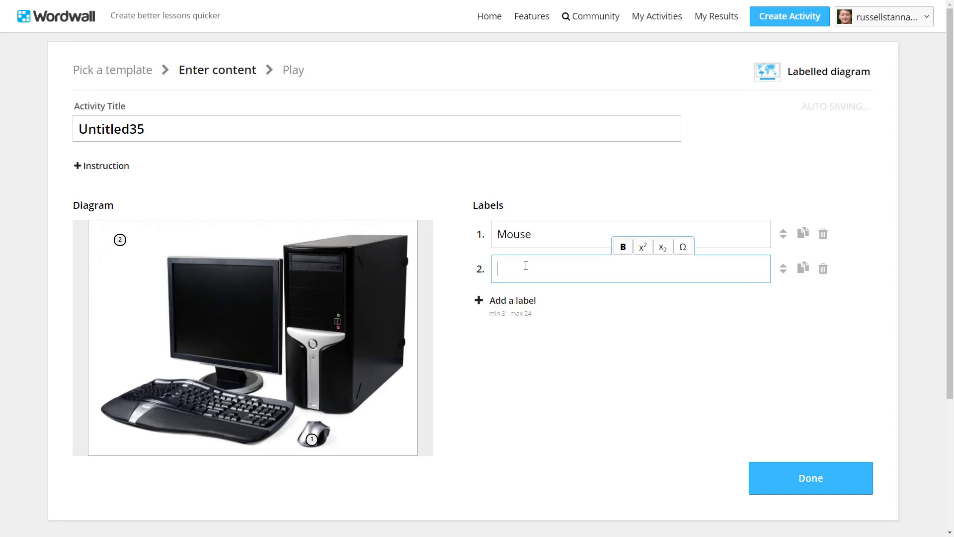
type("Screen")
mouse_move(120, 240)
left_mouse_down()
mouse_move(231, 316)
mouse_move(232, 327)
left_mouse_up()
Add the labels "Computer" and "Keyboard" and place their pins on the tower and the keyboard.
left_click(514, 303)
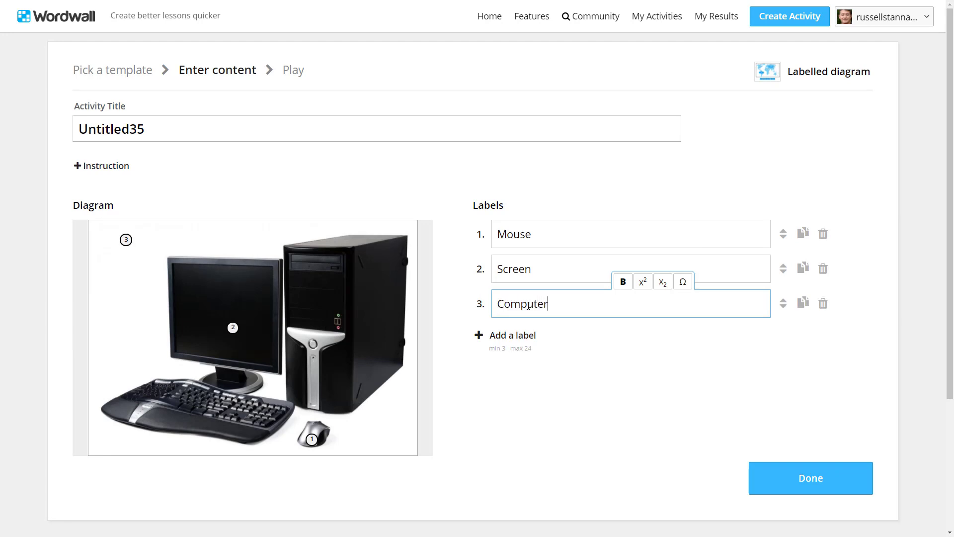
left_click_drag(126, 241, 322, 304)
left_click(517, 337)
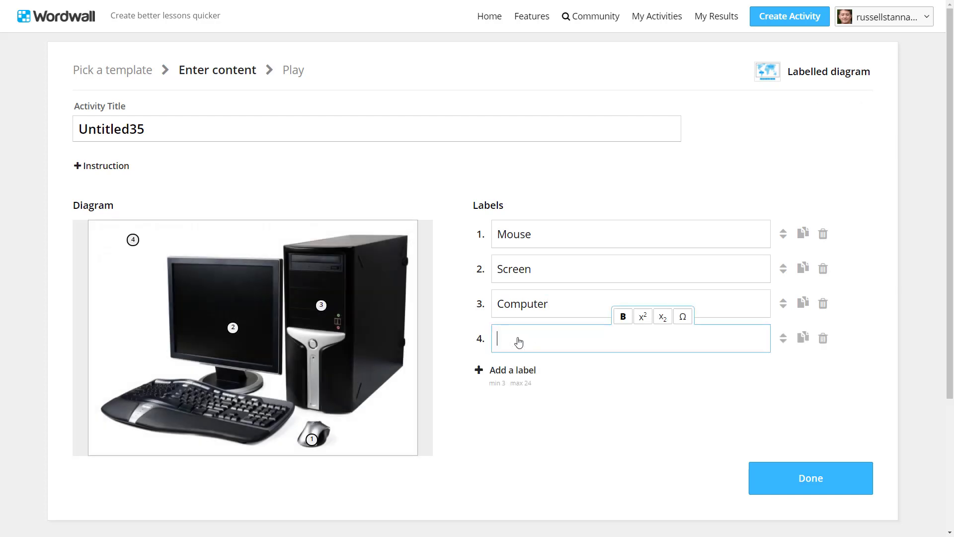
type("Ke")
mouse_move(133, 241)
left_mouse_down()
mouse_move(199, 393)
mouse_move(226, 415)
mouse_move(219, 415)
left_mouse_up()
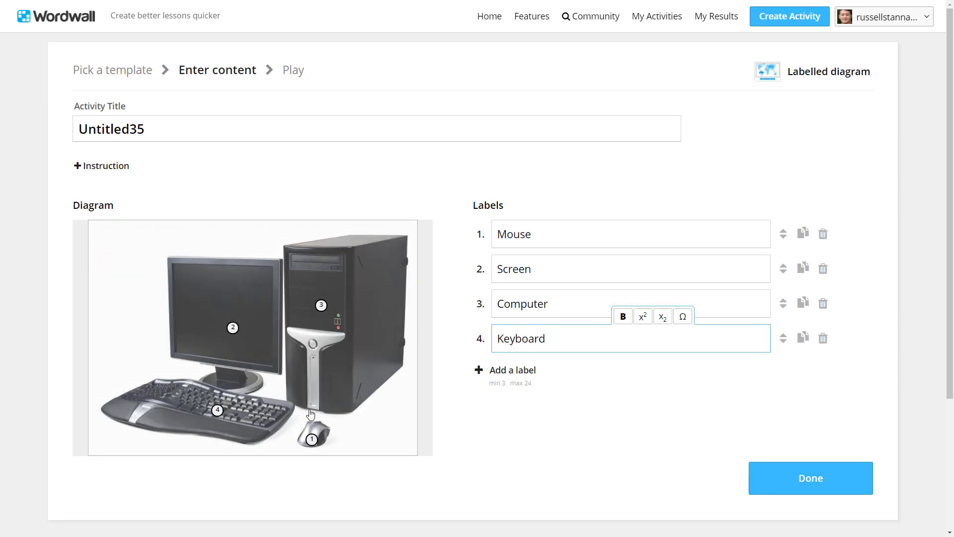
Add a fifth label "Stand" with its pin on the monitor's base, and finish the activity content.
left_click(509, 377)
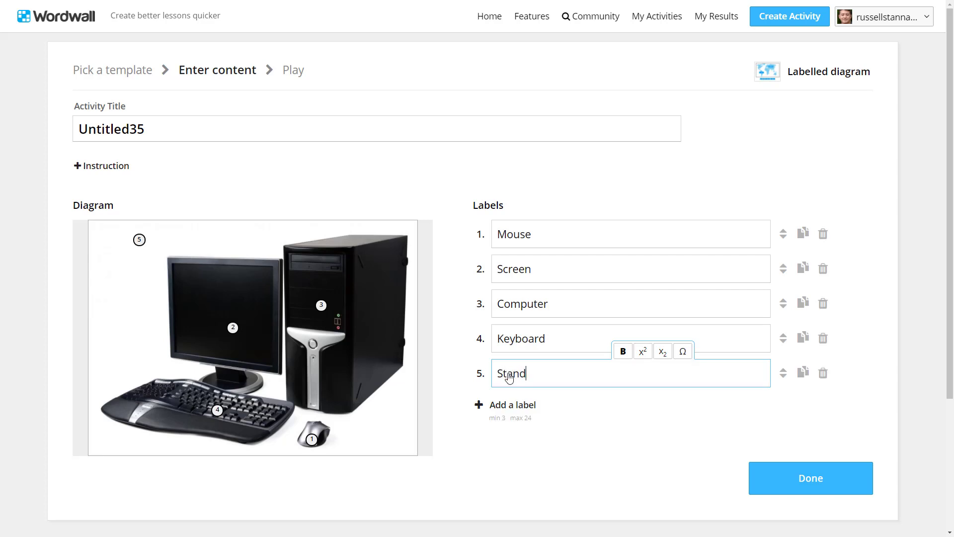
left_click_drag(139, 240, 232, 381)
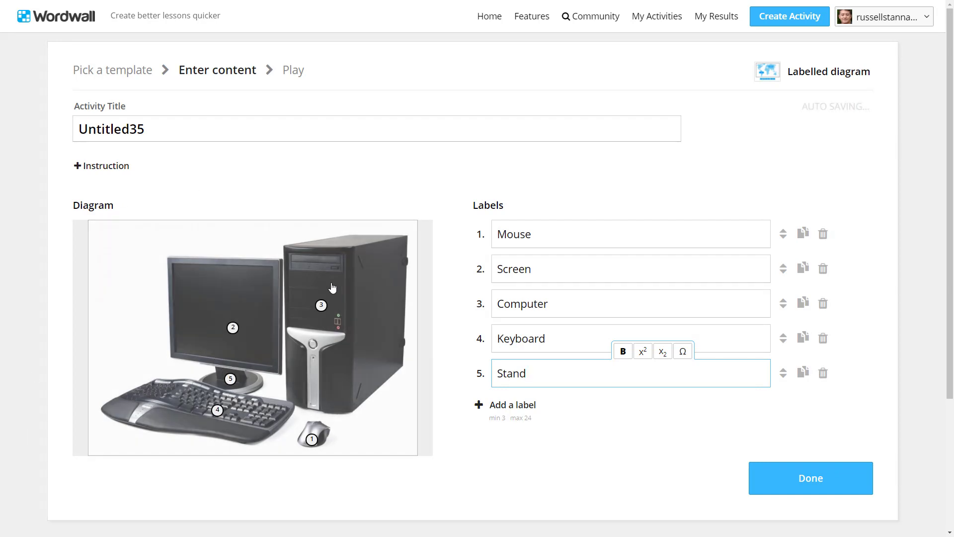
left_click(809, 486)
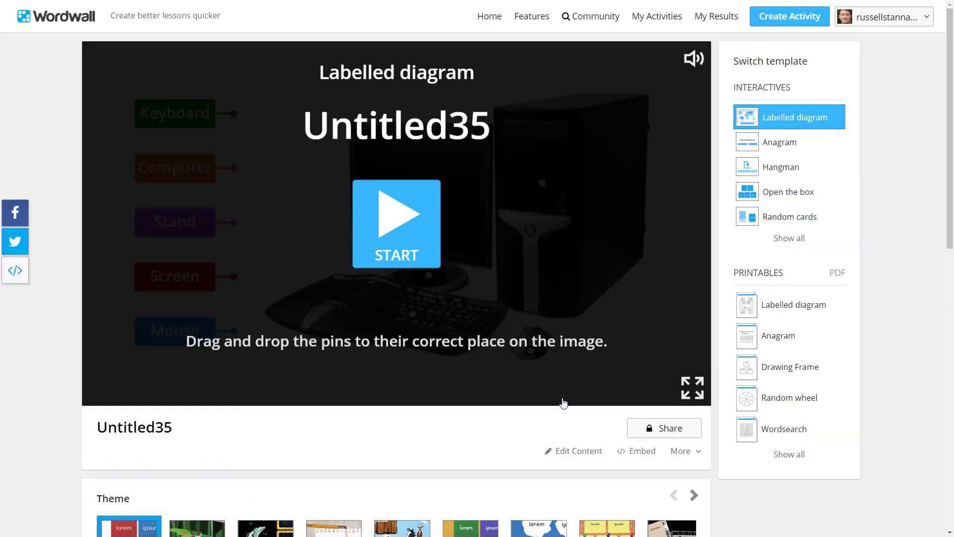
Share the activity as a student assignment with no deadline, select its link, and close the sharing dialog.
left_click(674, 430)
left_click(607, 368)
left_click(535, 371)
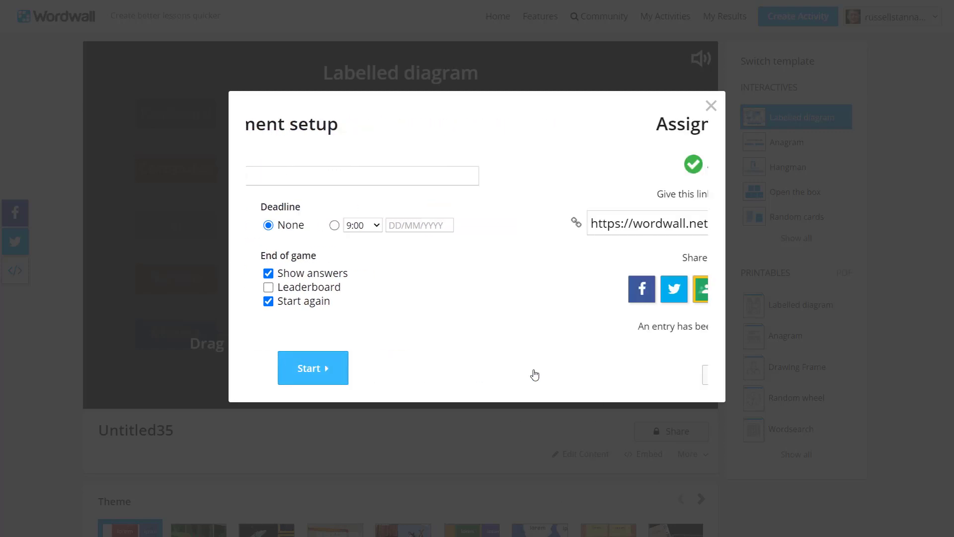
left_click(521, 228)
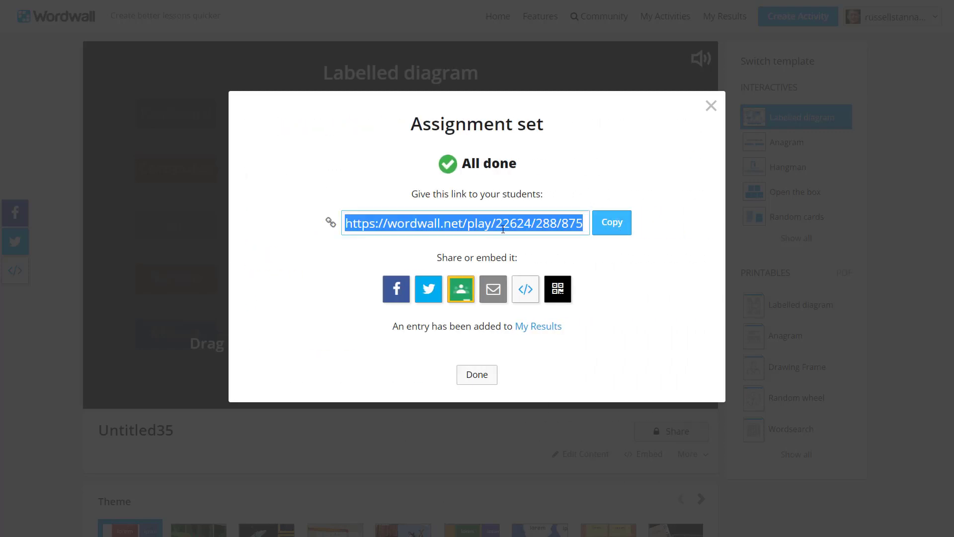
left_click(711, 106)
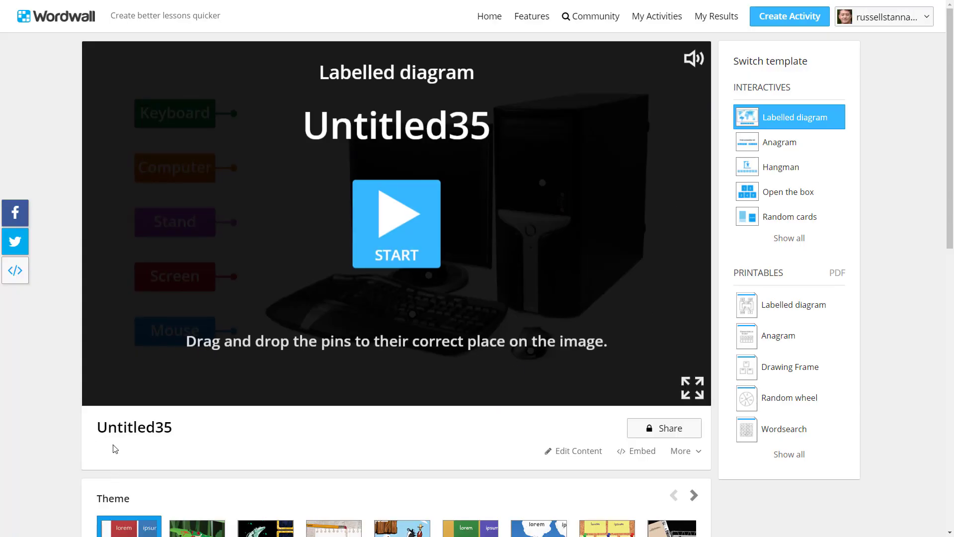
Edit the activity's content to change its title to "Computer" and save the change.
left_click(582, 452)
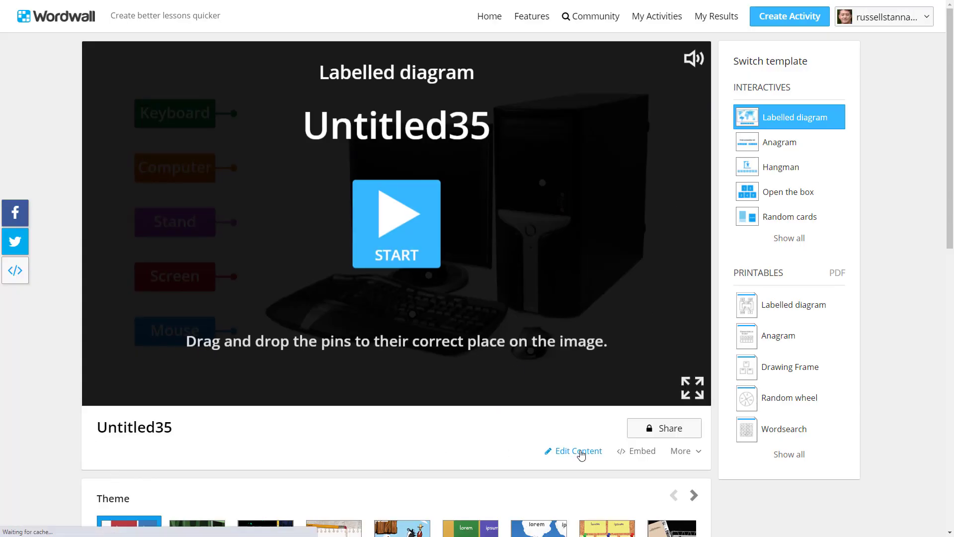
left_click(166, 129)
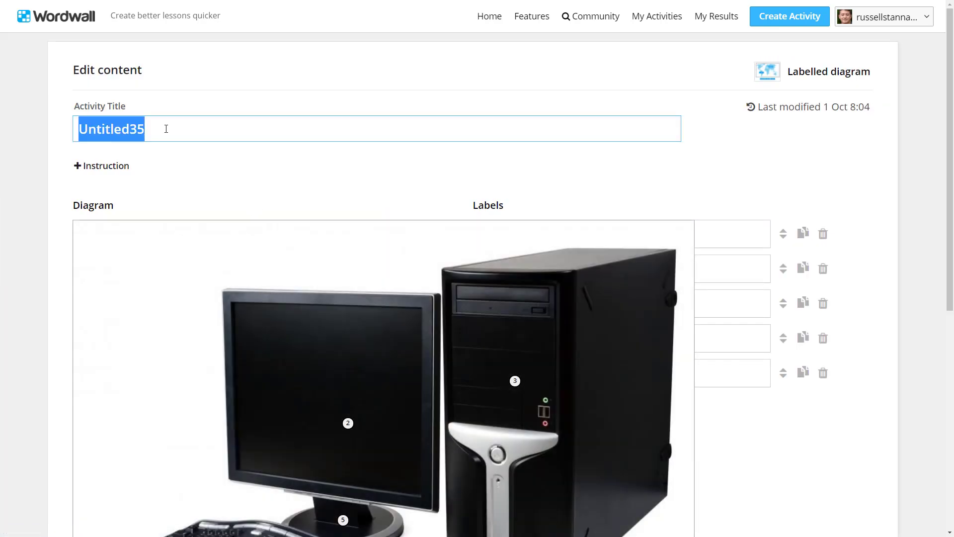
type("Compu")
key("BackSpace")
key("BackSpace")
type("mpu")
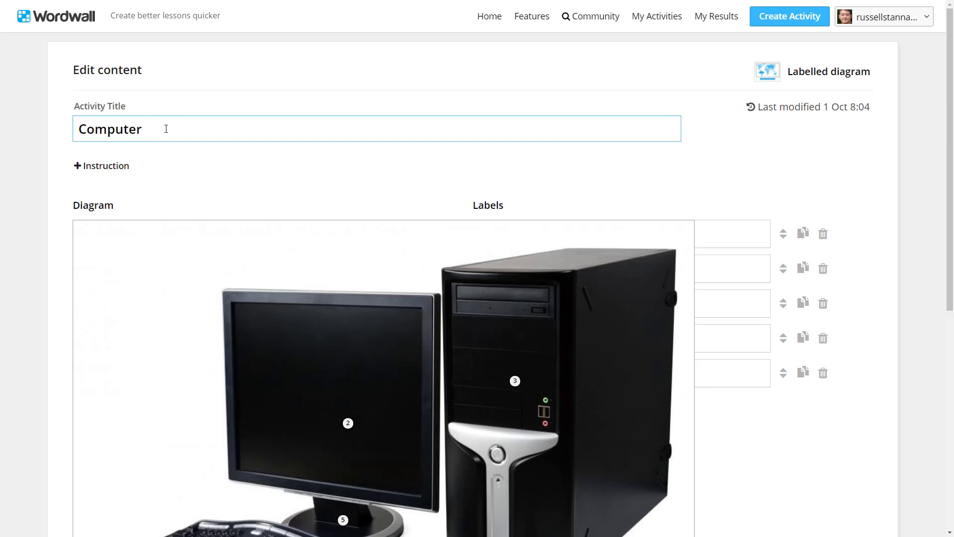
left_click_drag(947, 195, 948, 386)
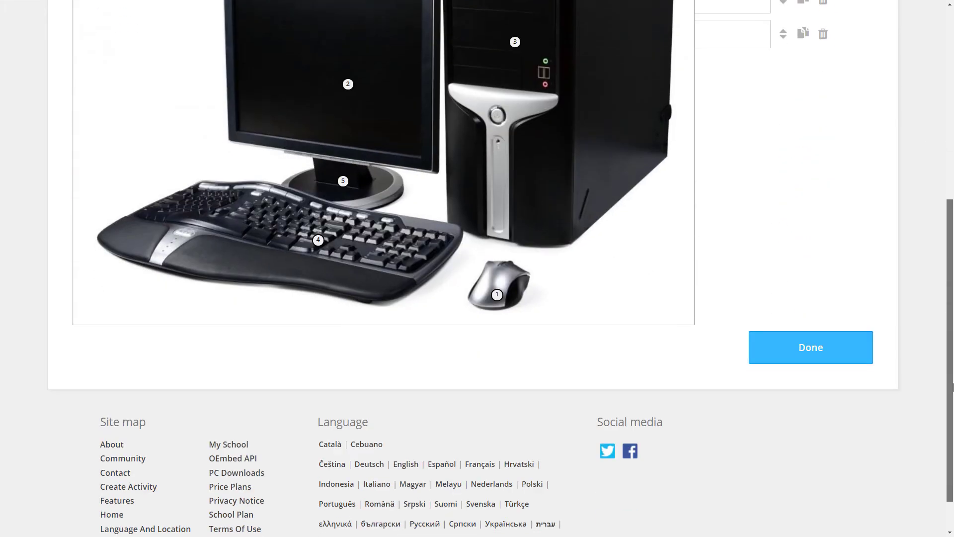
left_click(797, 354)
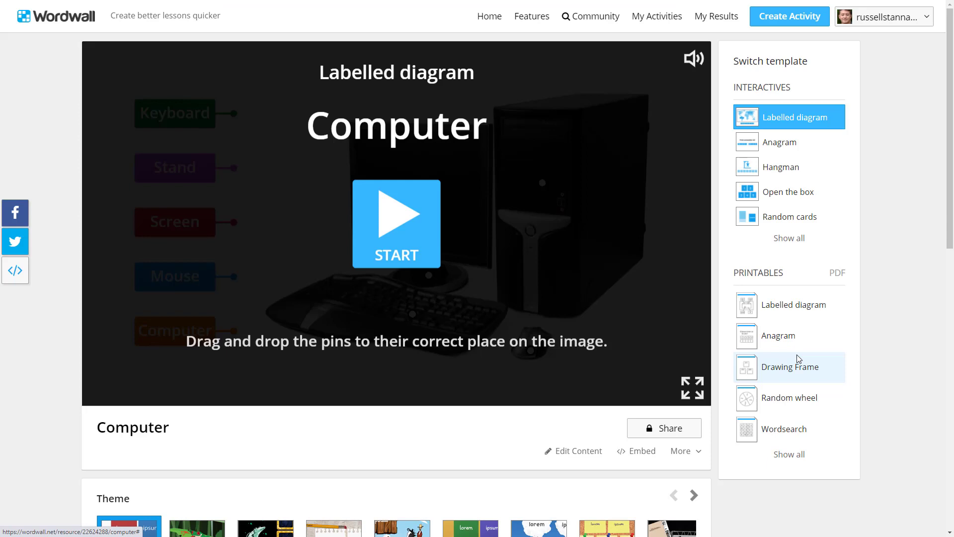
Start the Computer activity and pin Computer to the tower, Mouse to the mouse and Screen to the monitor.
left_click(416, 225)
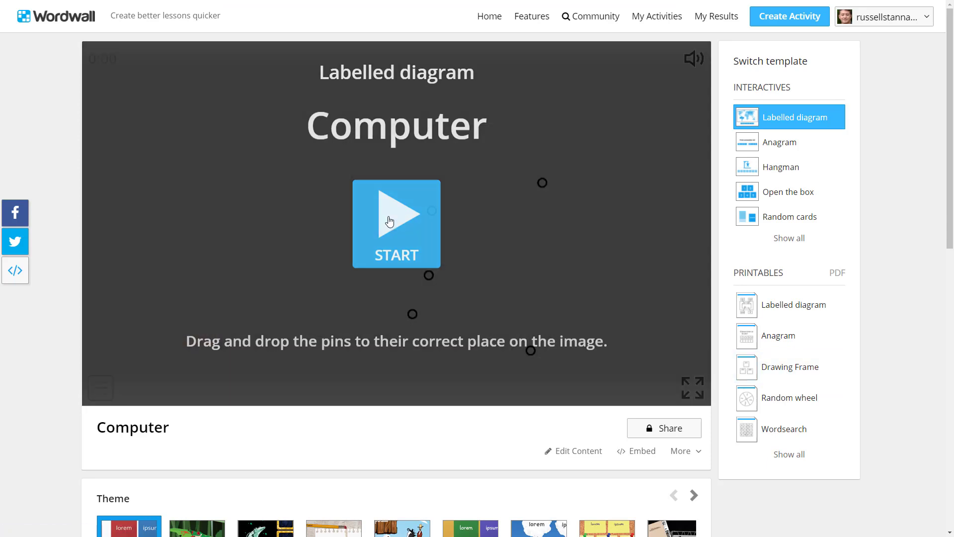
left_click_drag(233, 331, 542, 182)
left_click_drag(234, 281, 531, 350)
left_click_drag(233, 223, 433, 214)
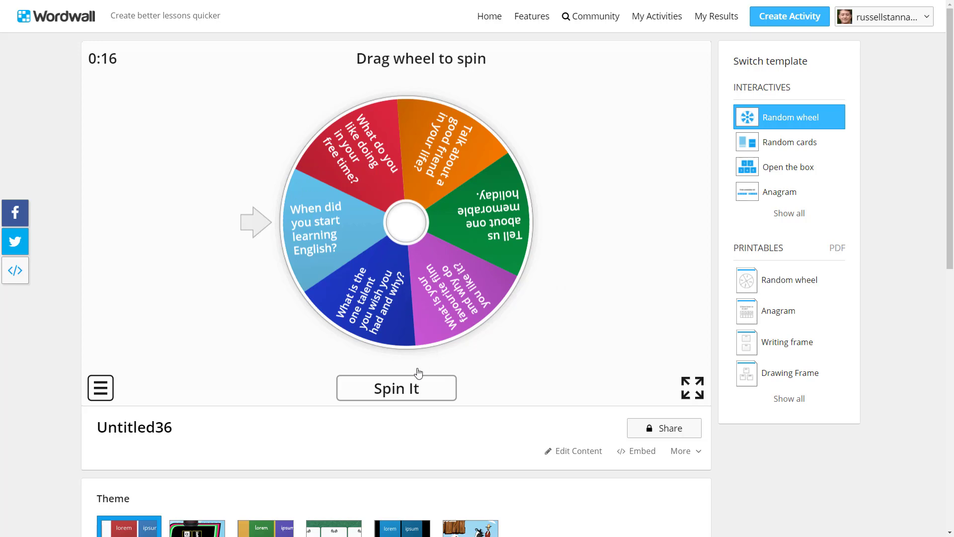
Spin the question wheel, eliminate the "Tell us about one memorable holiday." segment, and spin the wheel again.
left_click(396, 393)
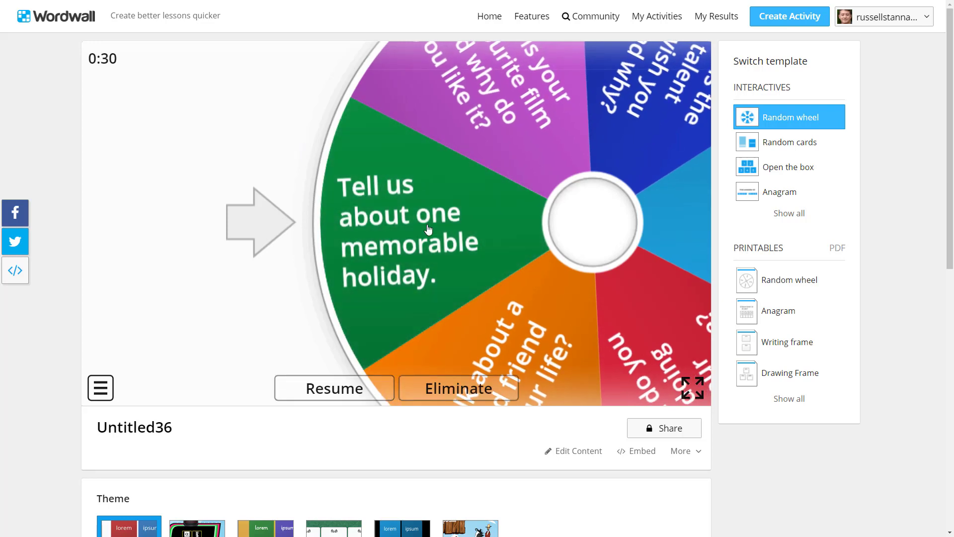
left_click(458, 391)
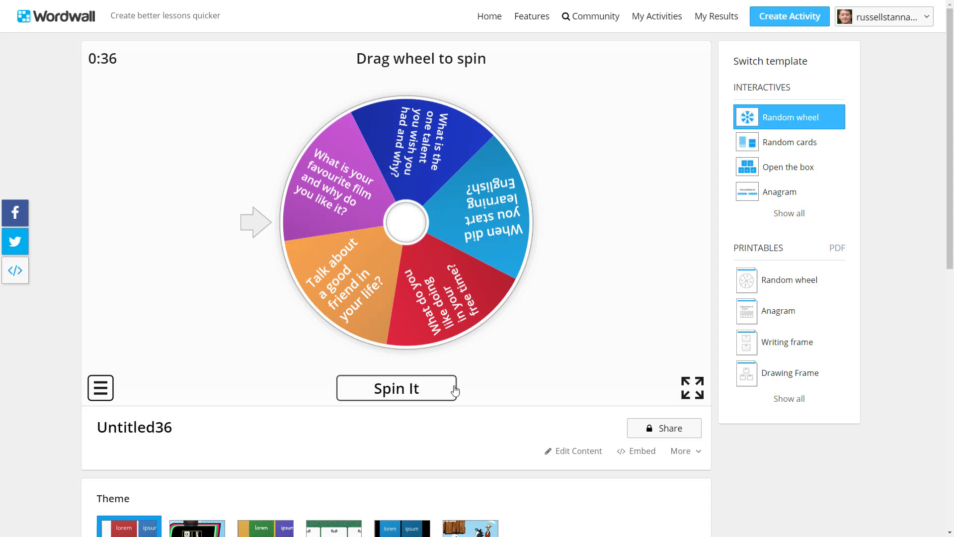
left_click(390, 394)
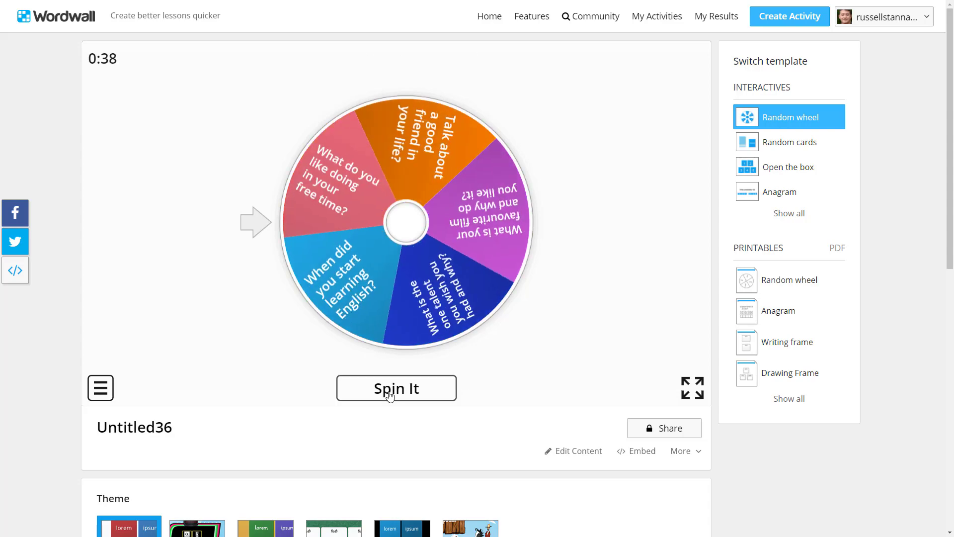
left_click(390, 392)
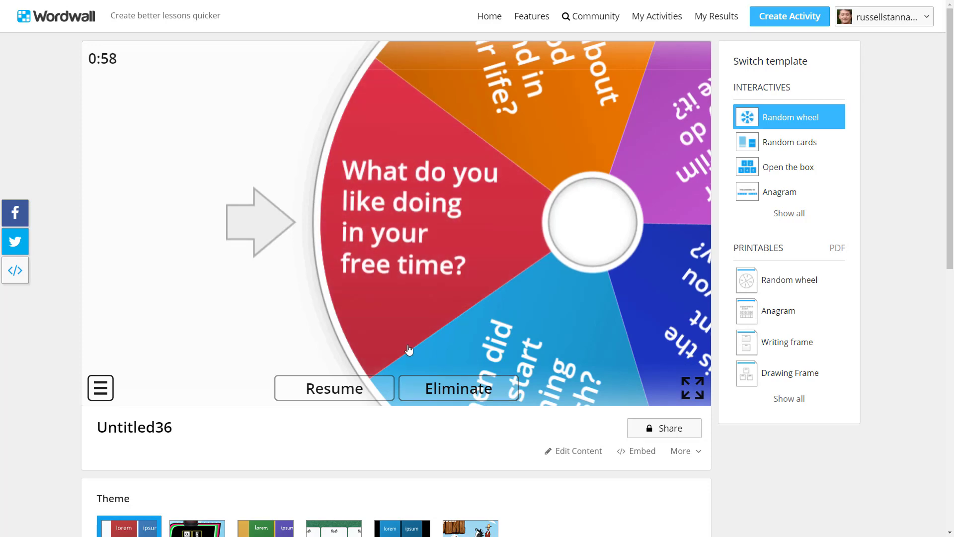
Eliminate the "What do you like doing in your free time?" segment from the question wheel.
left_click(459, 390)
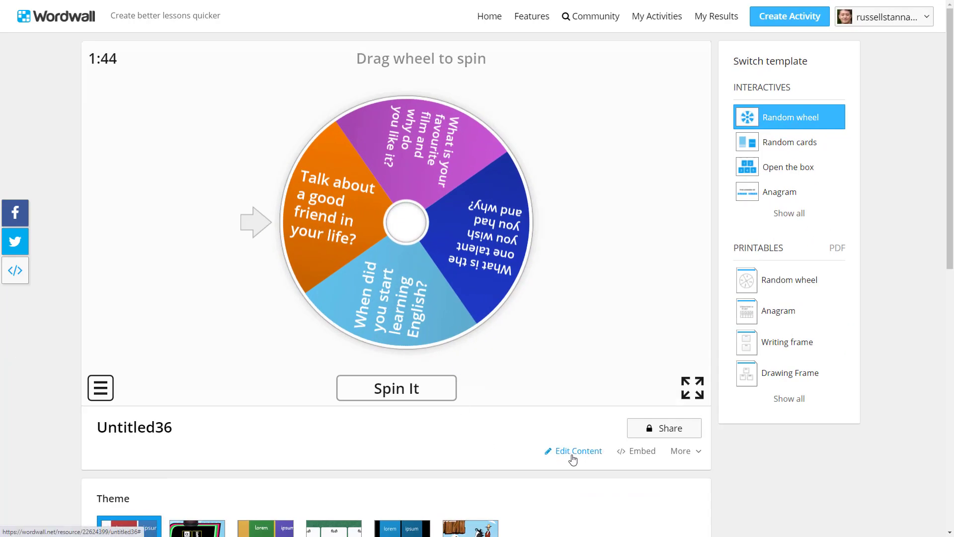
Edit the wheel activity's content and change its title to "Class Questions".
left_click(565, 456)
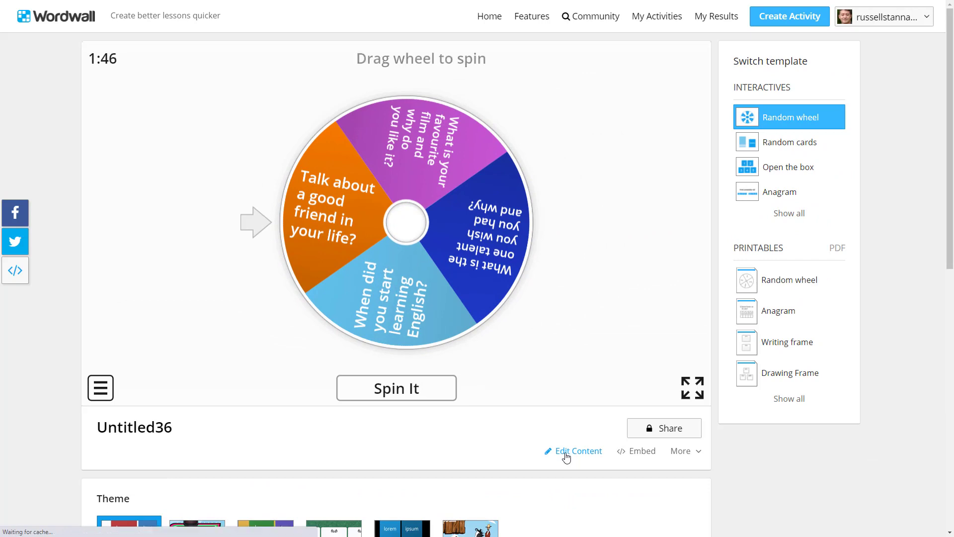
left_click(168, 131)
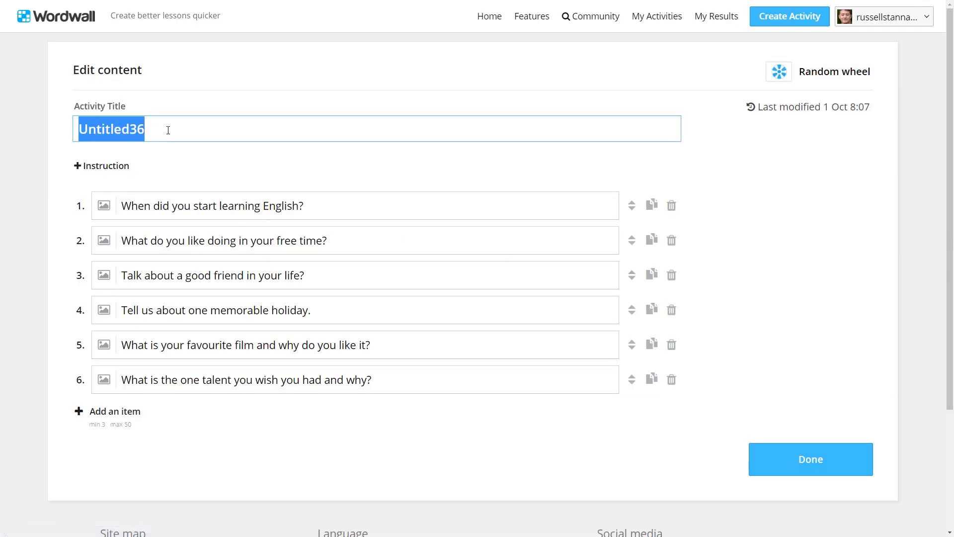
type("Class")
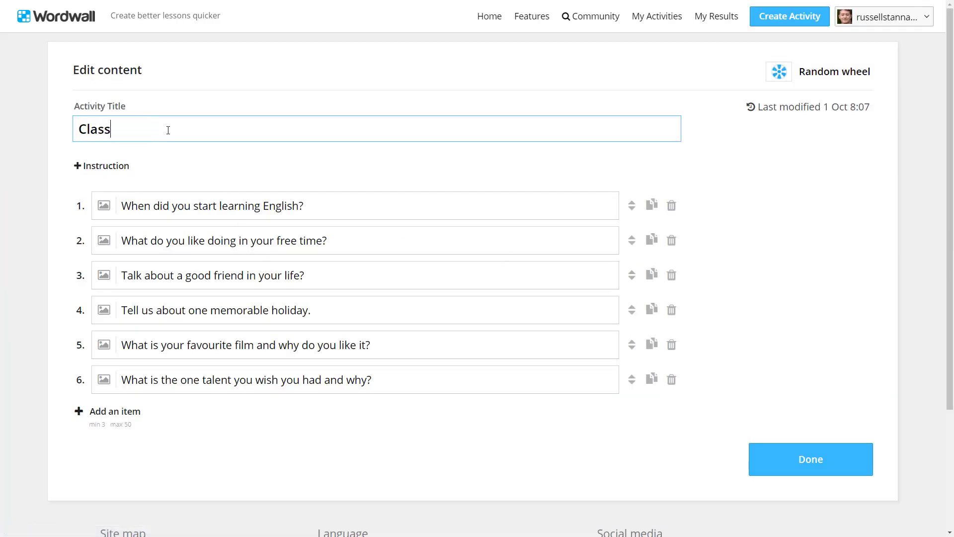
type(" Questions")
Add the question "What did you do yesterday?" as a new item, save the content, and start the activity.
left_click(107, 412)
type("What did you do yesterday?")
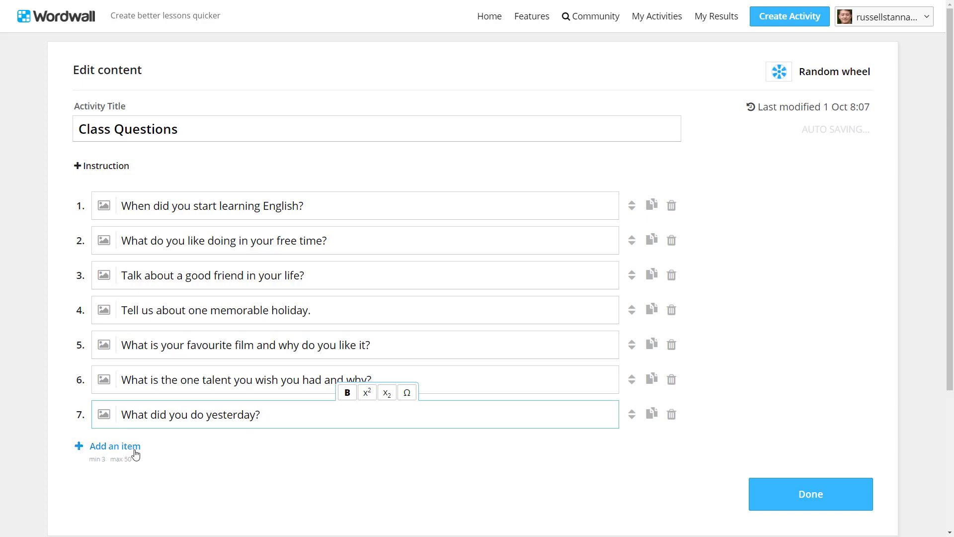
left_click(820, 495)
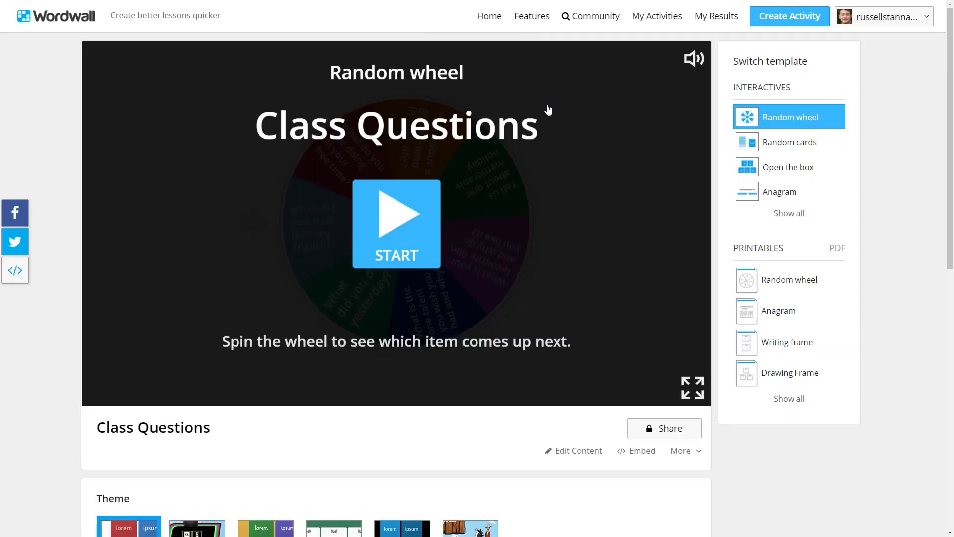
left_click(408, 211)
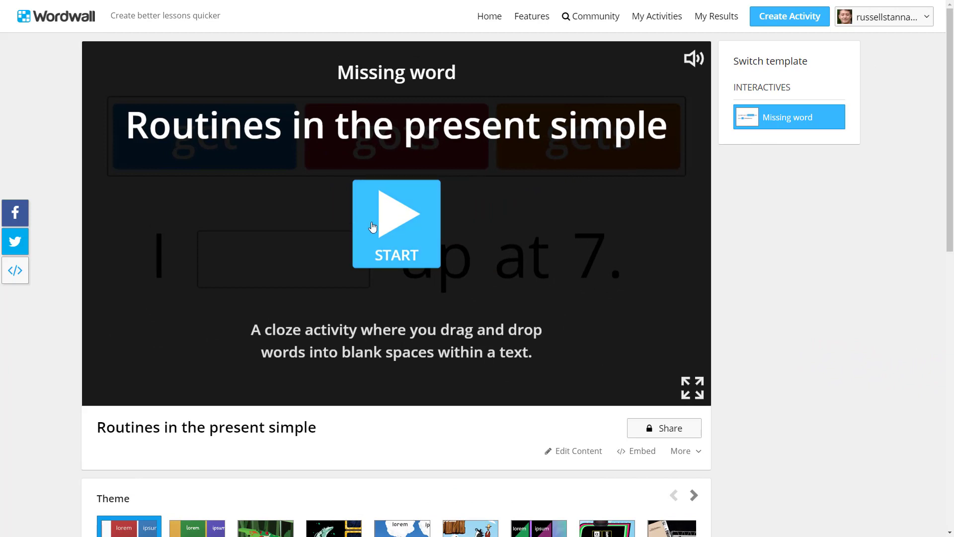
Play the "Routines in the present simple" activity, submitting "get", "shine" and "wash" as the missing words for the first three sentences.
left_click(394, 225)
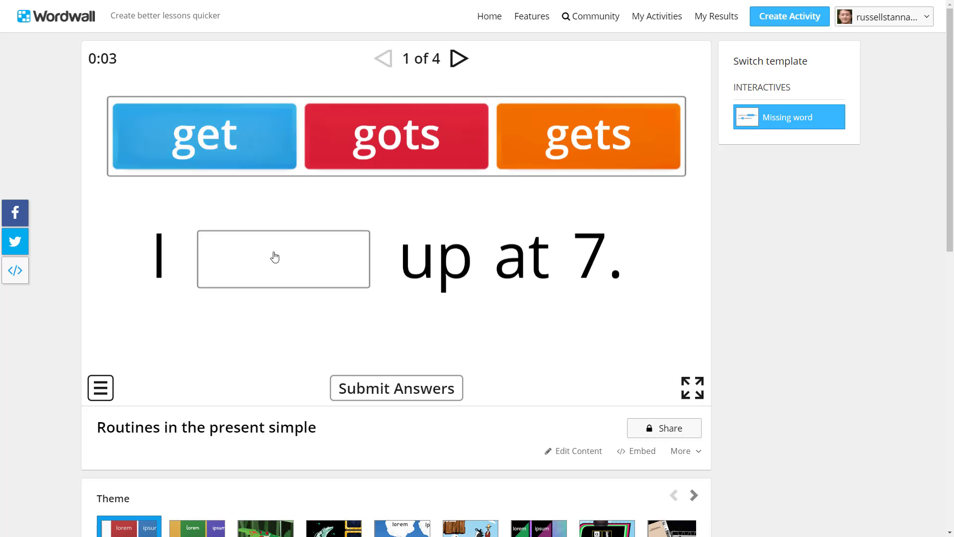
left_click_drag(228, 149, 279, 264)
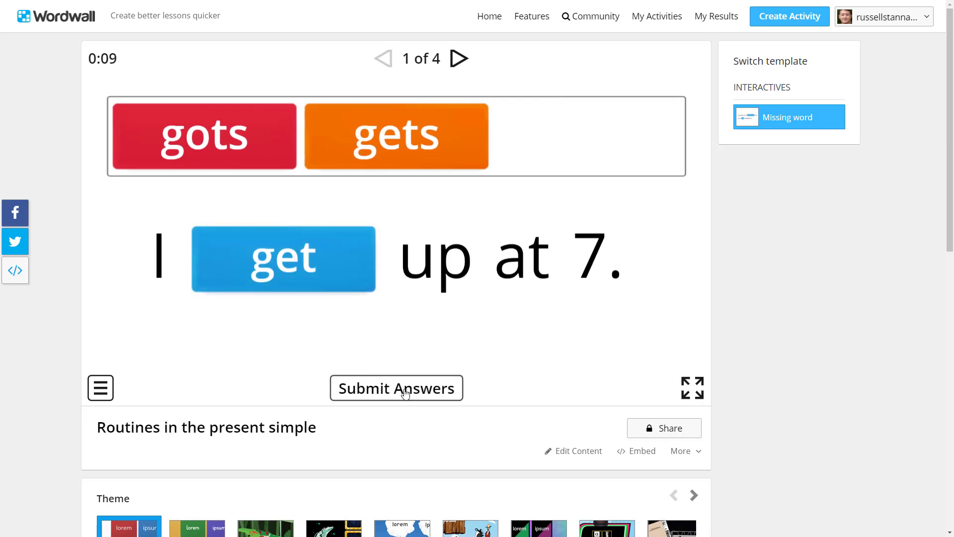
left_click(406, 393)
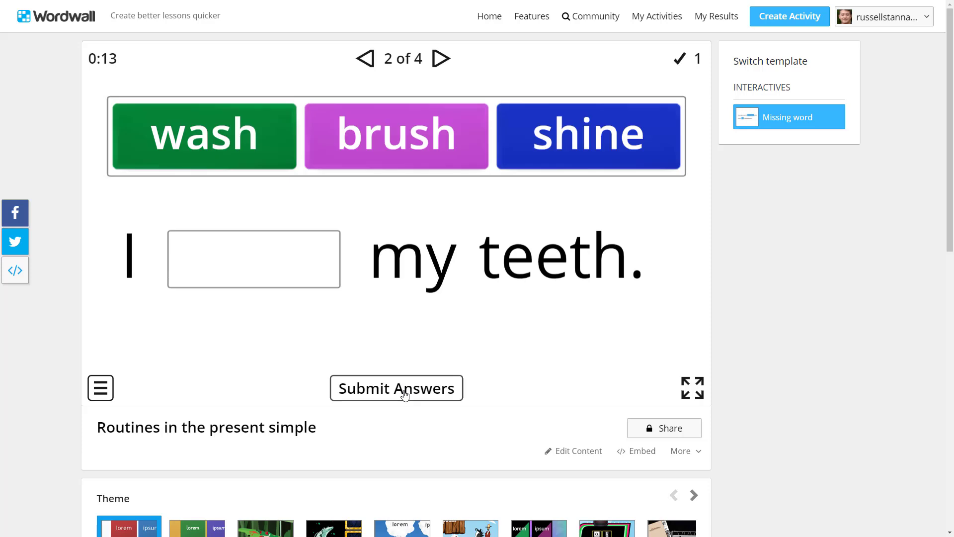
left_click_drag(584, 144, 285, 262)
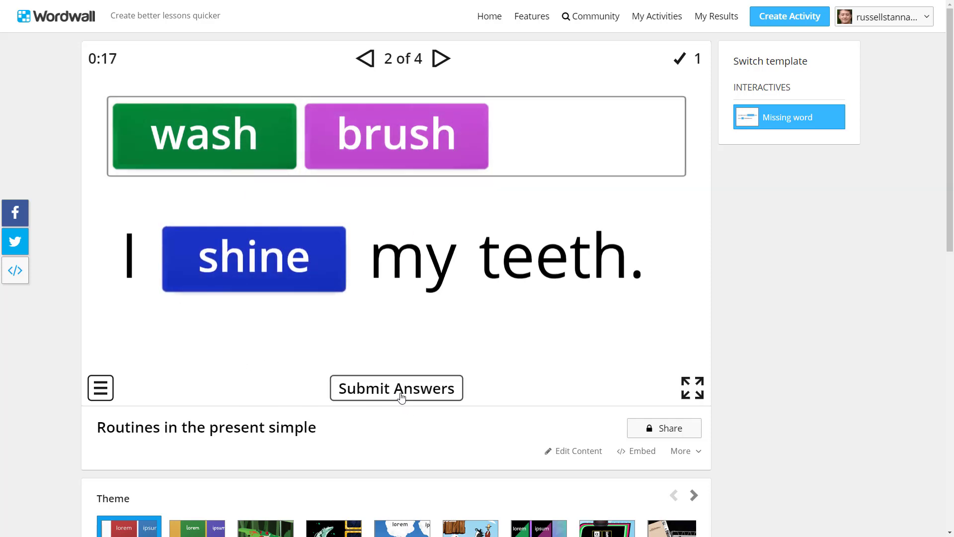
left_click(402, 396)
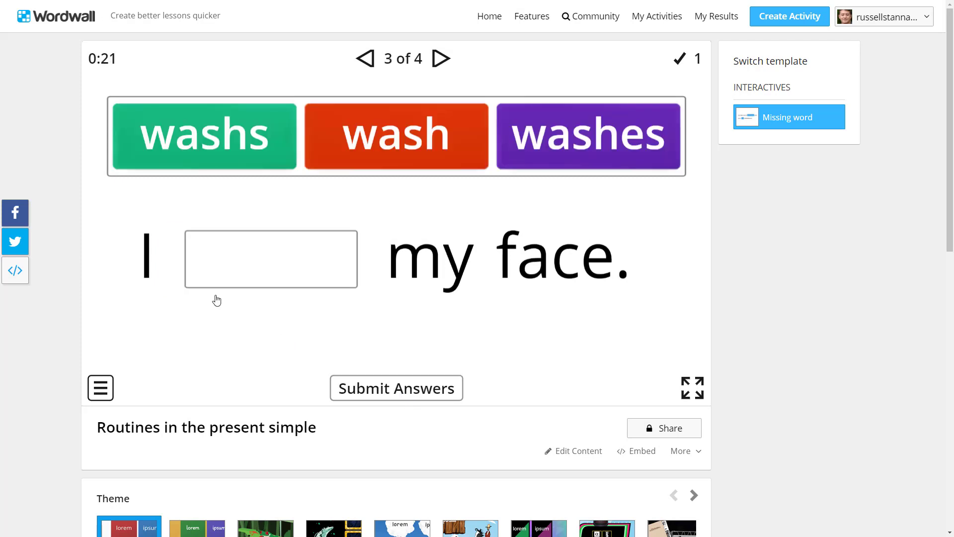
left_click_drag(431, 156, 305, 270)
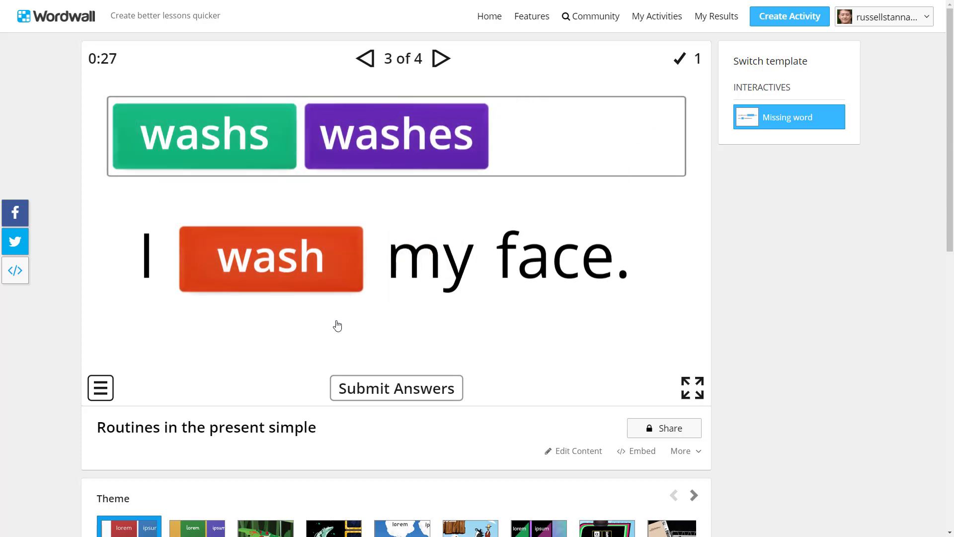
left_click(387, 387)
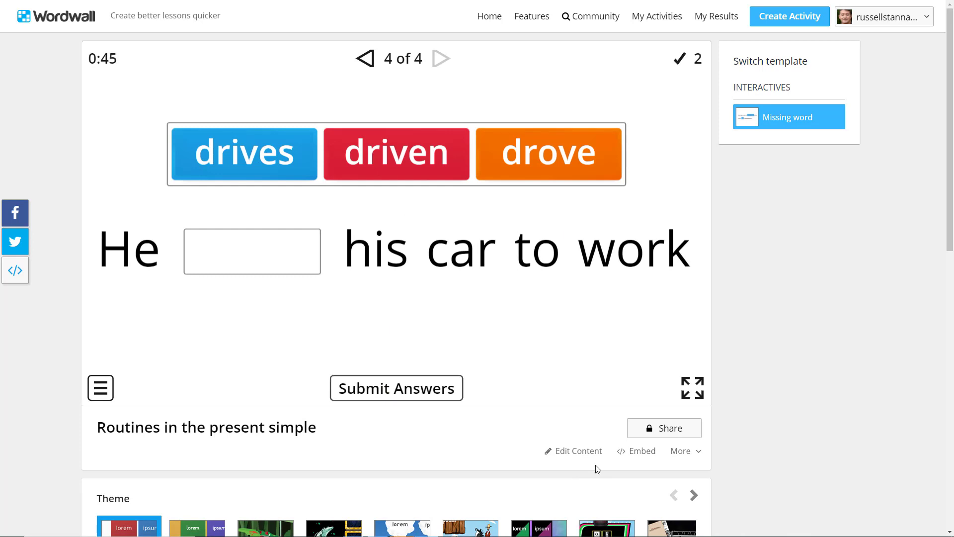
Edit the missing word activity's content and add a page with the sentence "I get up at 7 each morning".
left_click(585, 455)
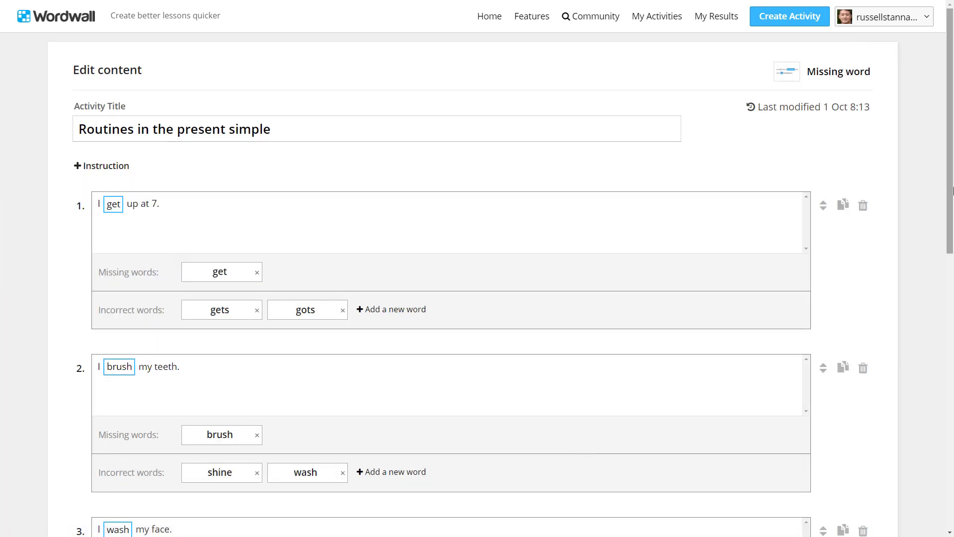
scroll(625, 144, "down", 1)
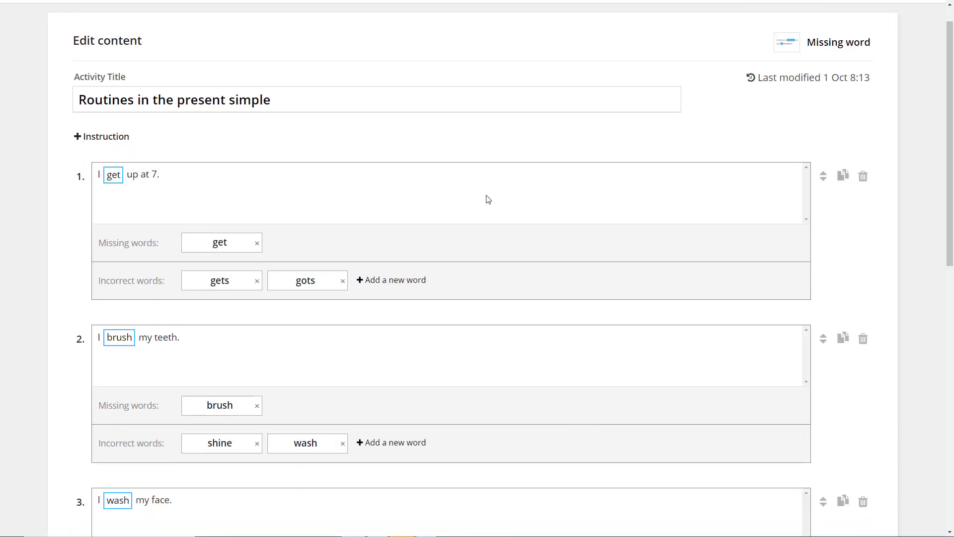
scroll(309, 189, "down", 1)
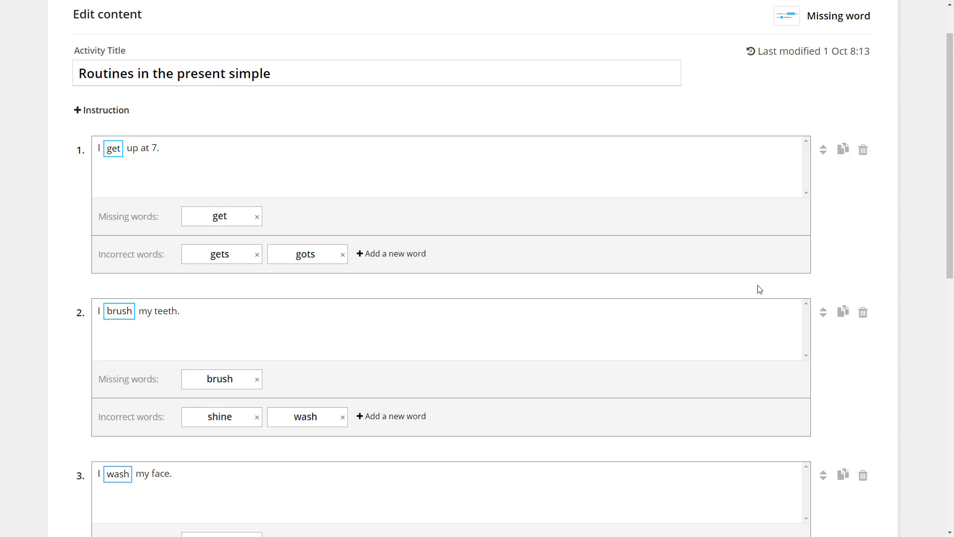
left_click_drag(947, 214, 951, 458)
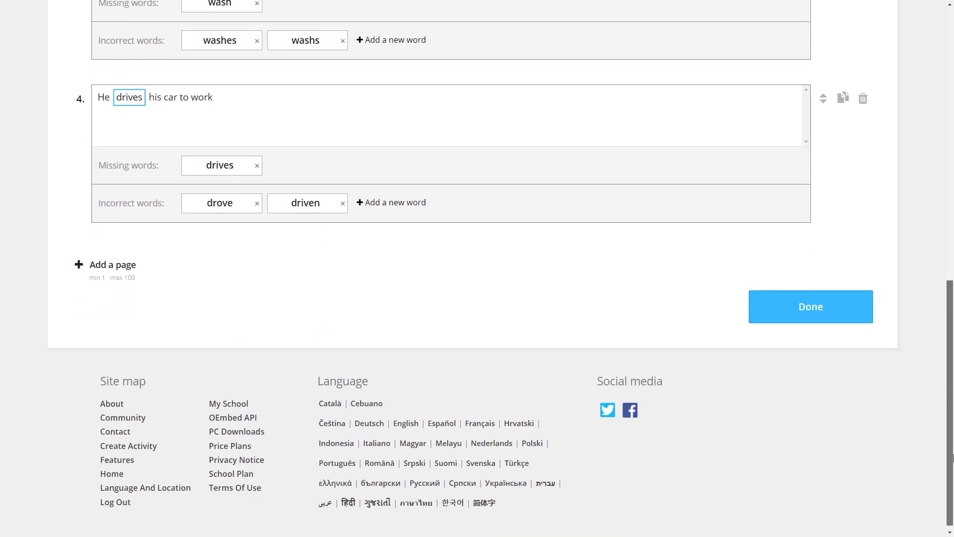
left_click(112, 268)
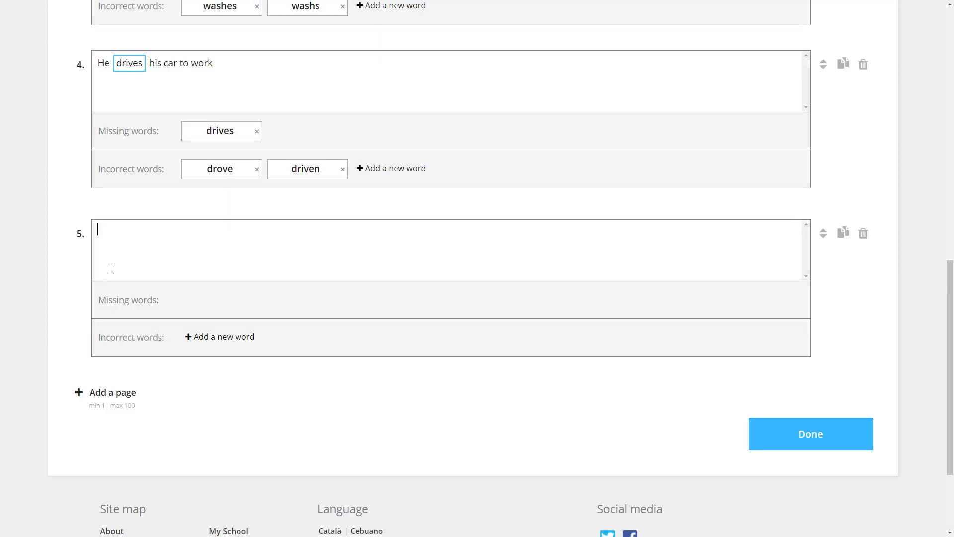
type("I get up")
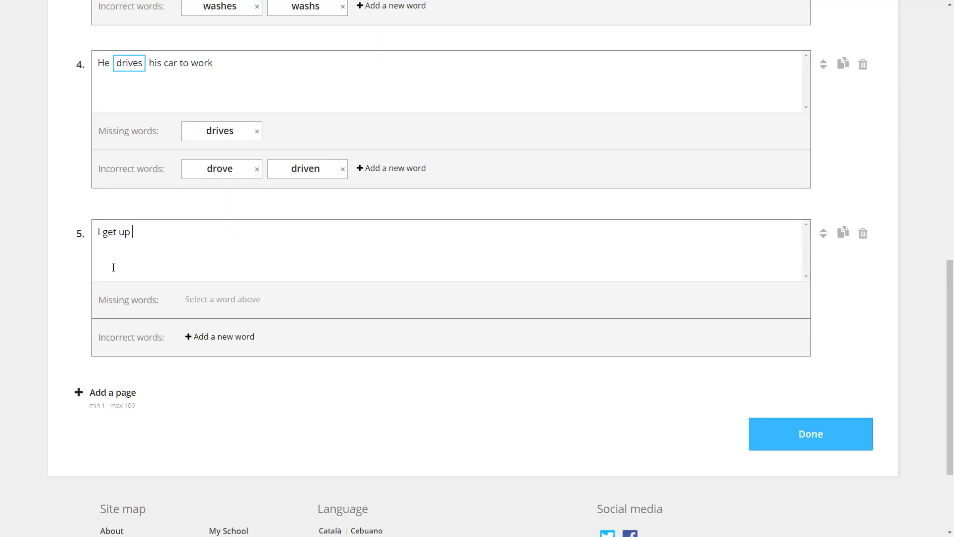
type(" at 7 each morning")
Make "get" the missing word of the fifth sentence and add "got" and "gots" as its incorrect words.
left_click_drag(117, 233, 103, 231)
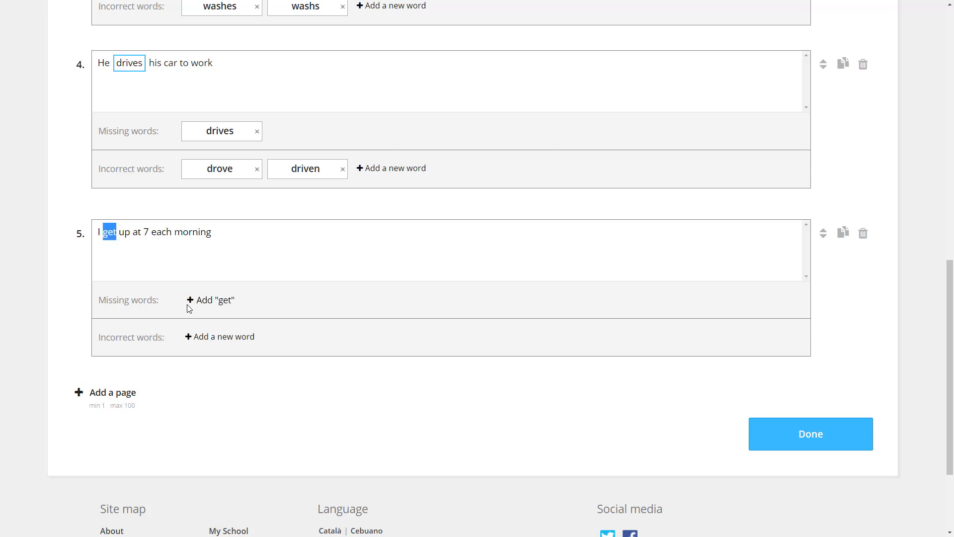
left_click(206, 300)
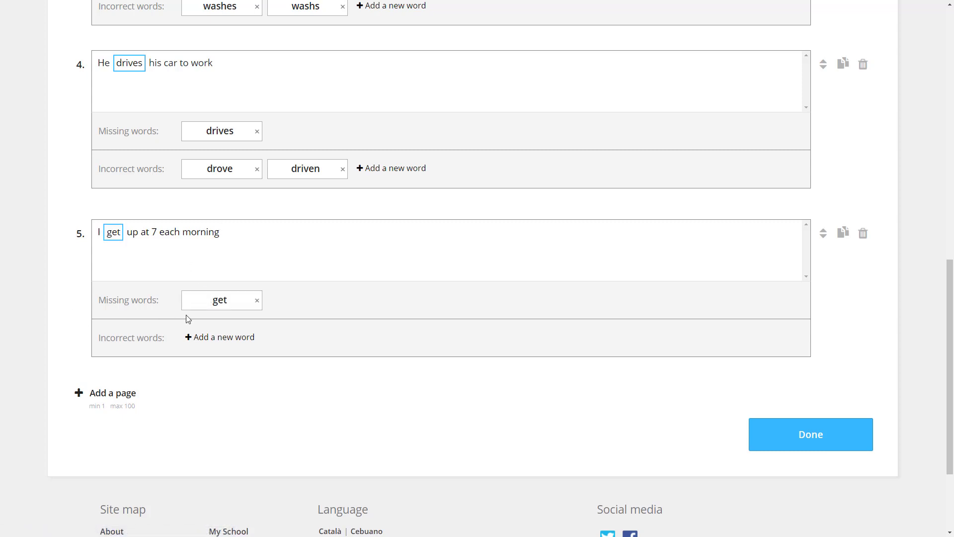
left_click(213, 342)
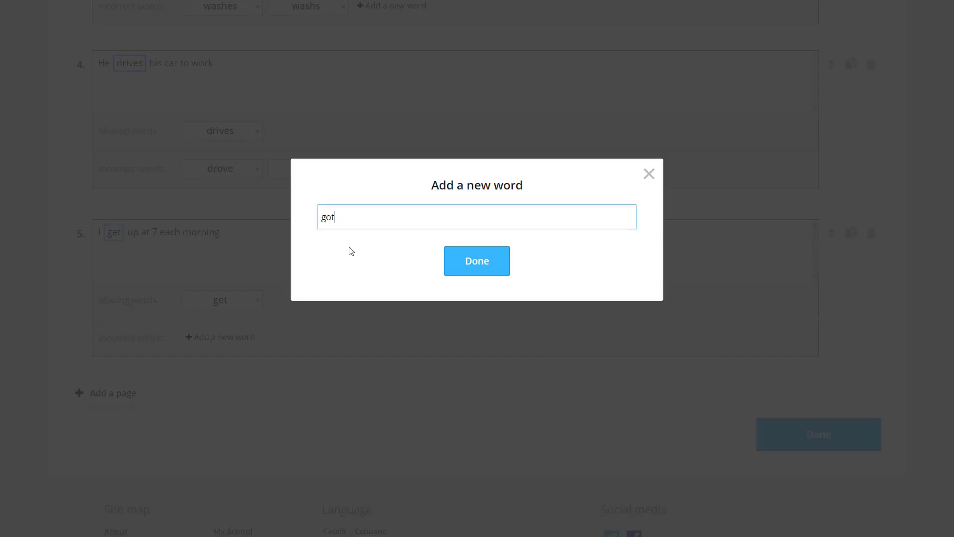
left_click(488, 261)
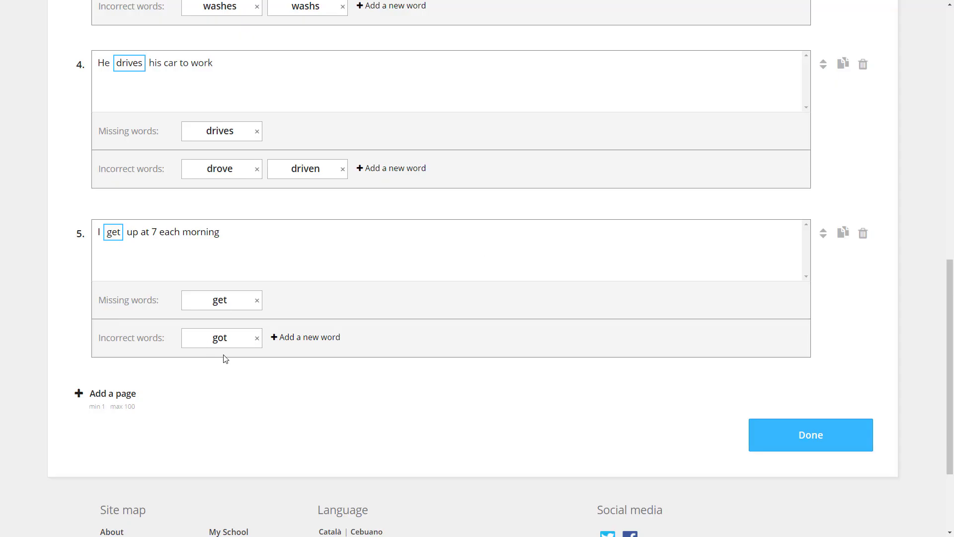
left_click(313, 341)
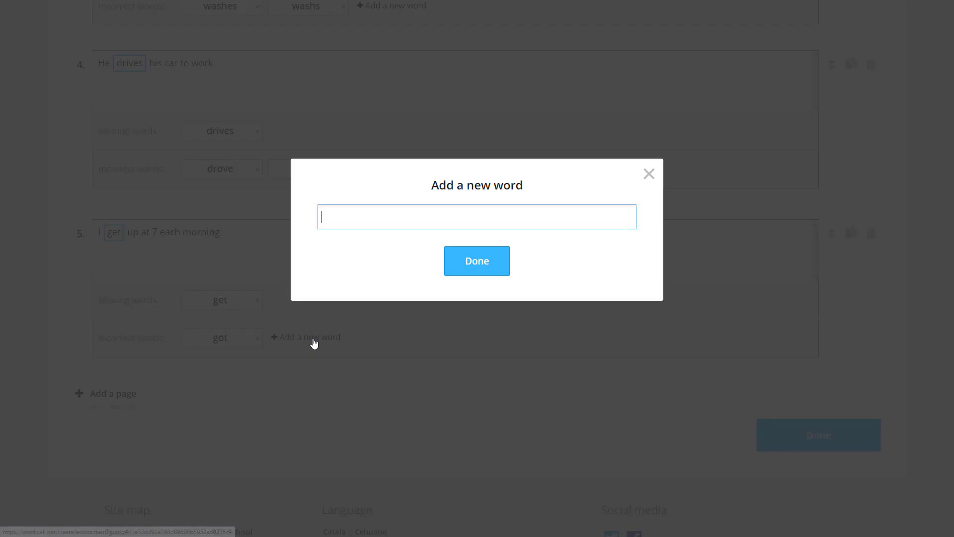
type("go")
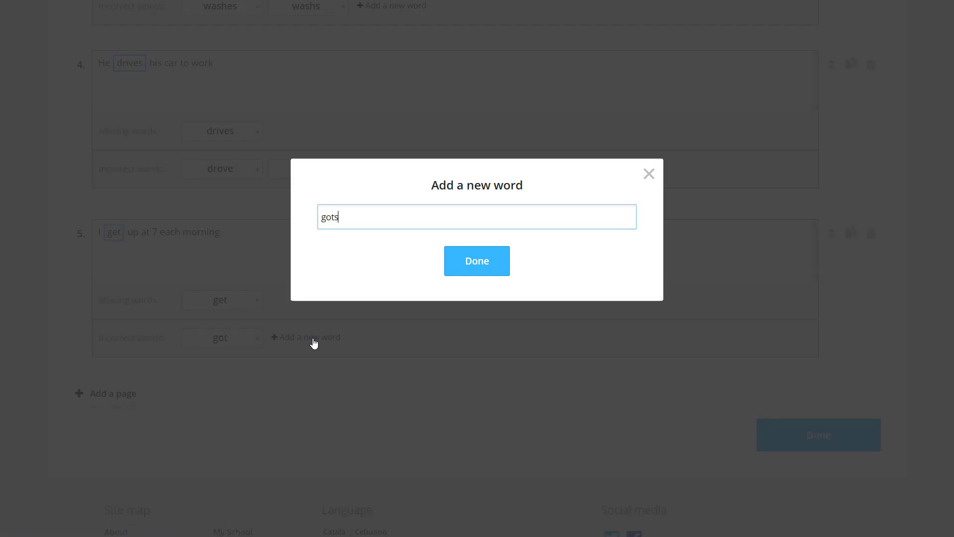
type("ts")
left_click(485, 271)
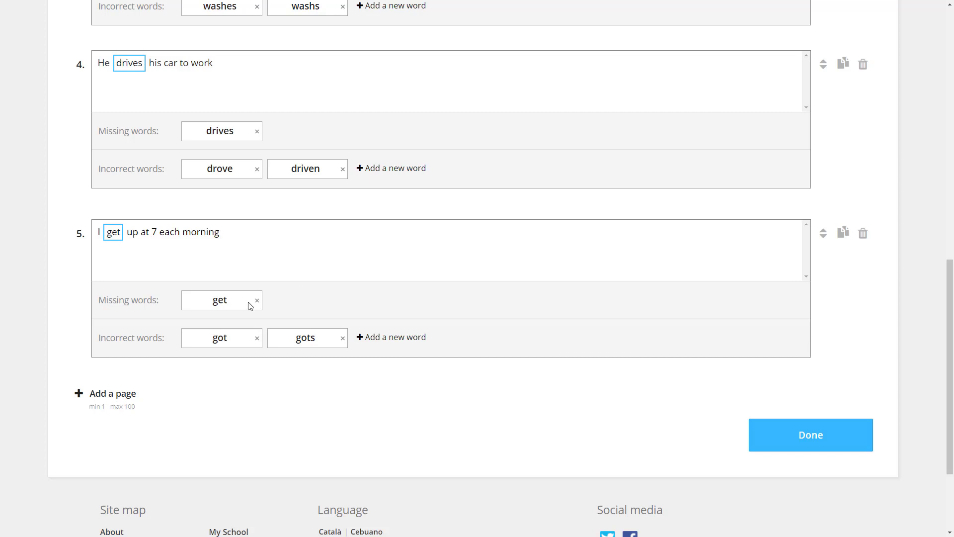
Add a page with the sentence "He likes eating cheese." and make "likes" its missing word.
left_click(110, 395)
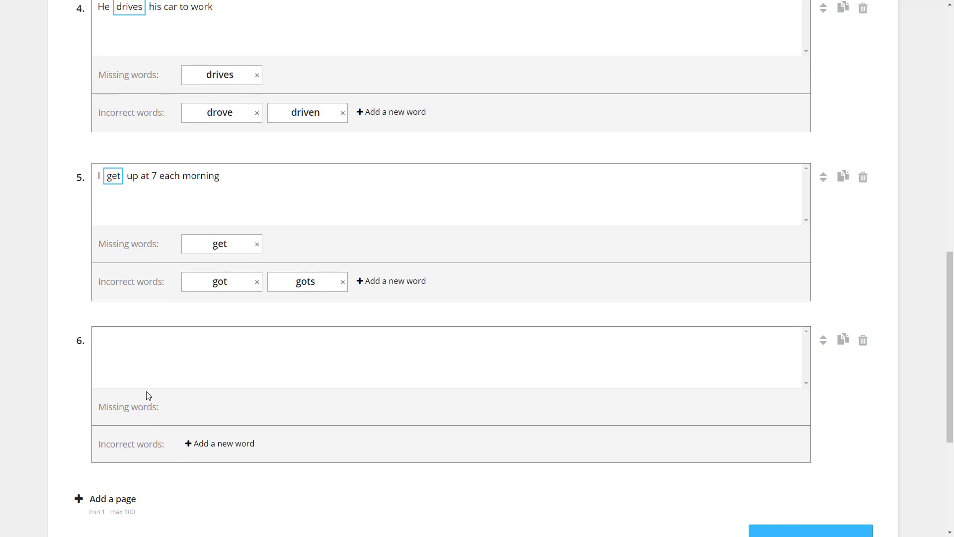
type("He likes eating cheese.")
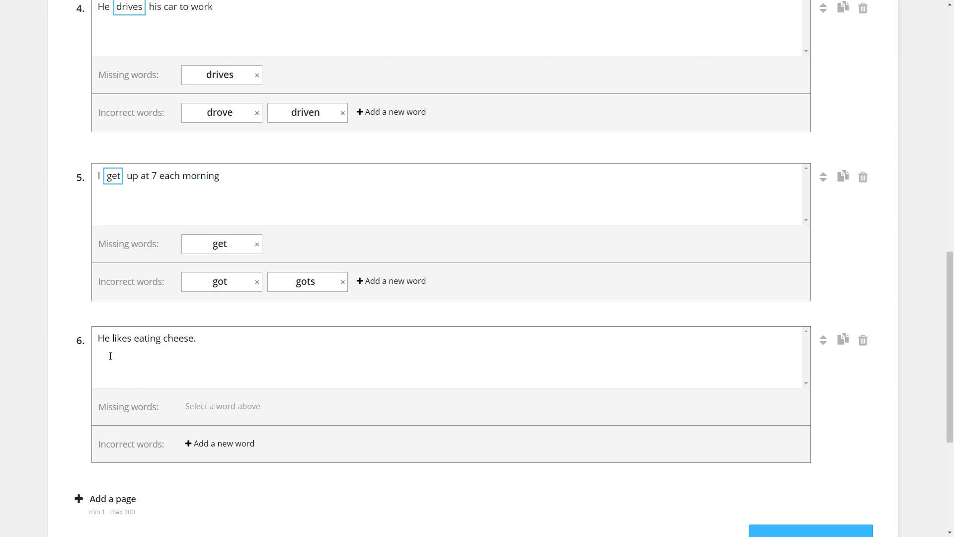
left_click_drag(132, 338, 112, 338)
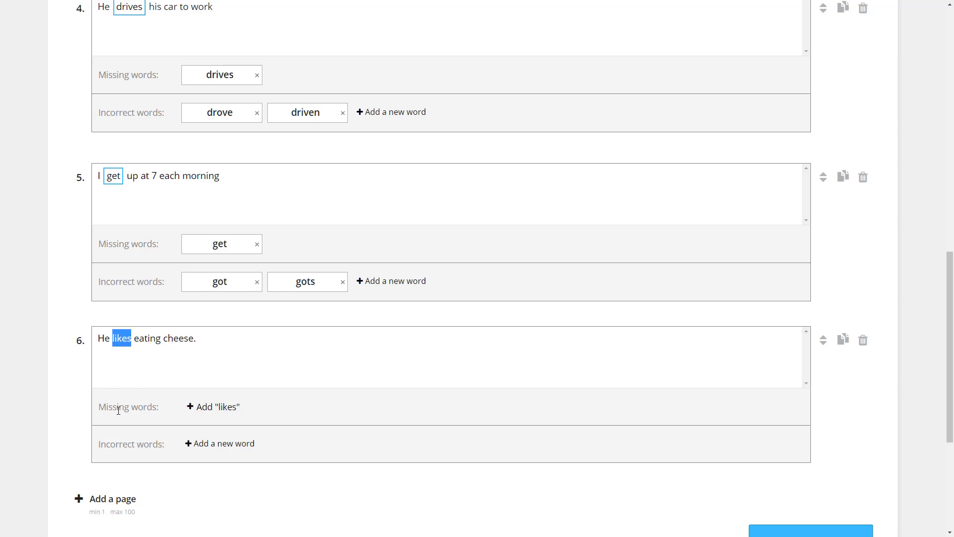
left_click(201, 411)
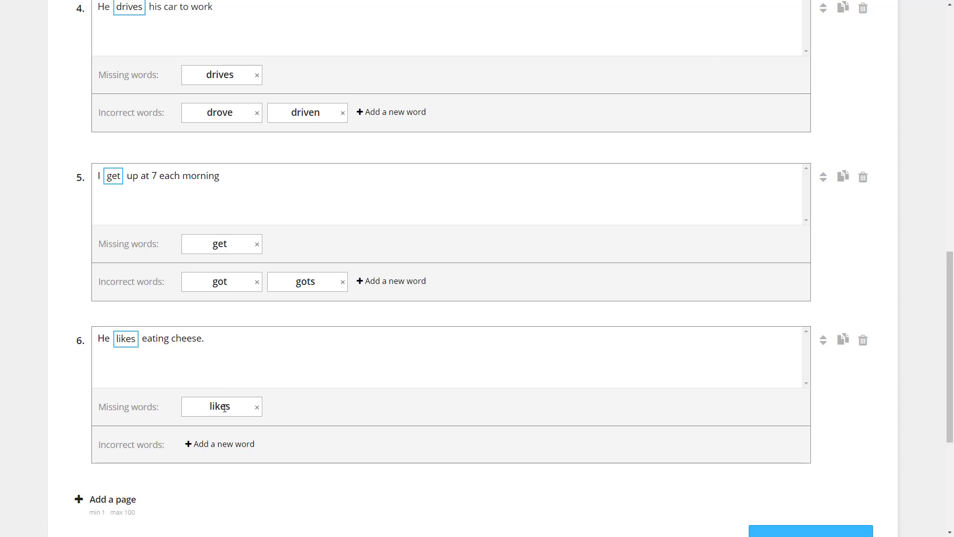
Add "like" and "liking" as incorrect words for the sixth sentence and finish editing the missing word activity.
left_click(212, 444)
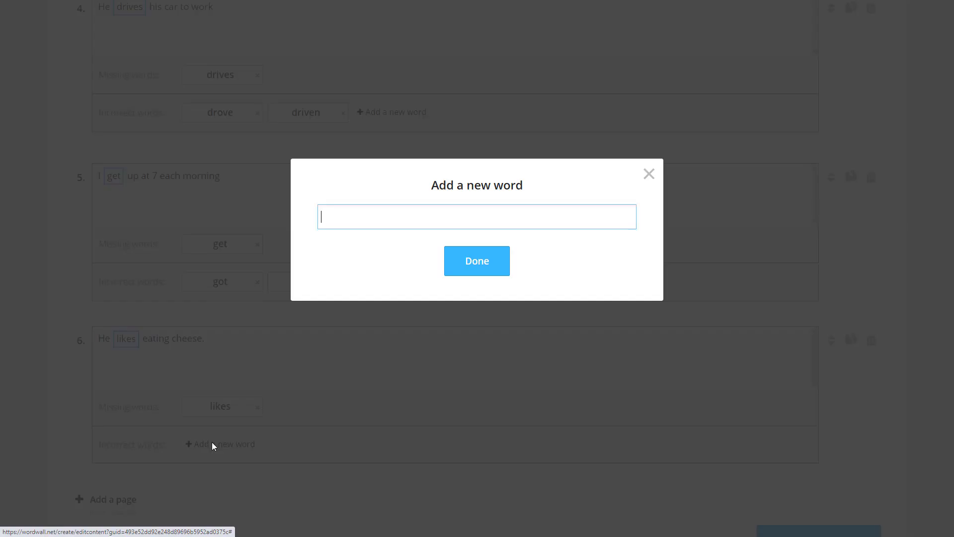
type("like")
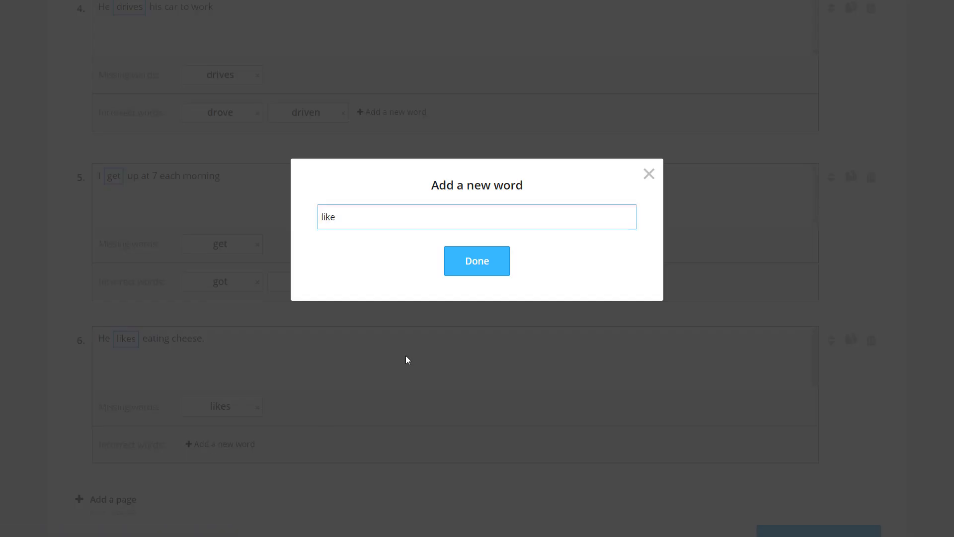
left_click(477, 274)
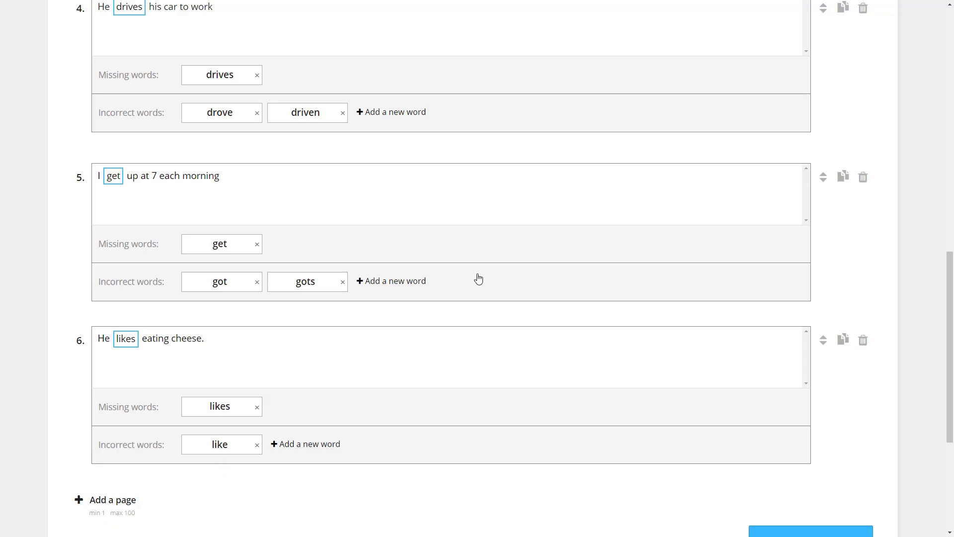
left_click(286, 450)
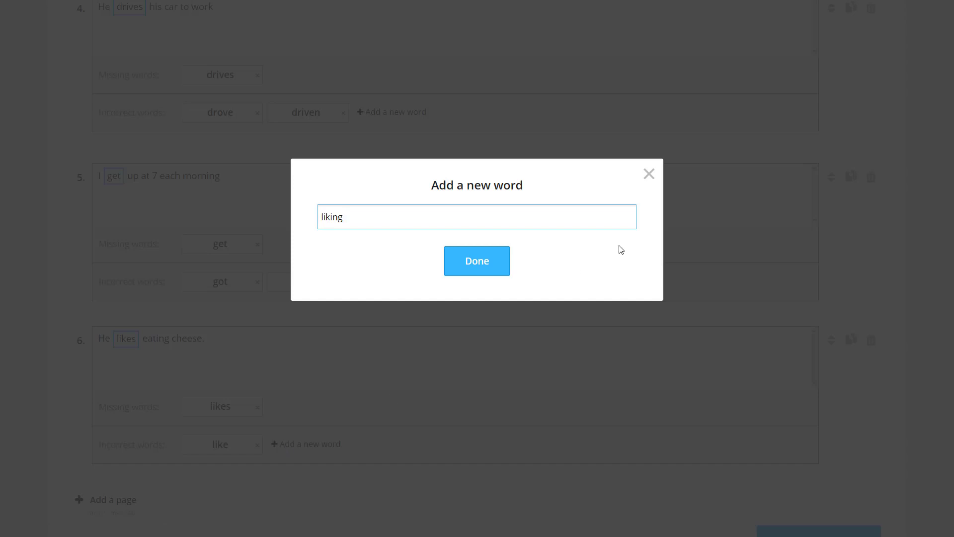
left_click(467, 264)
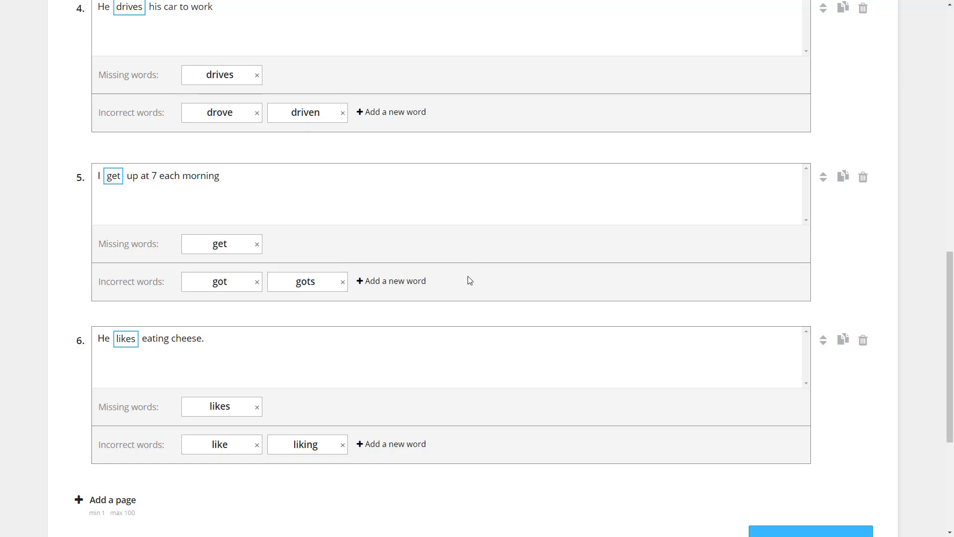
scroll(943, 344, "down", 3)
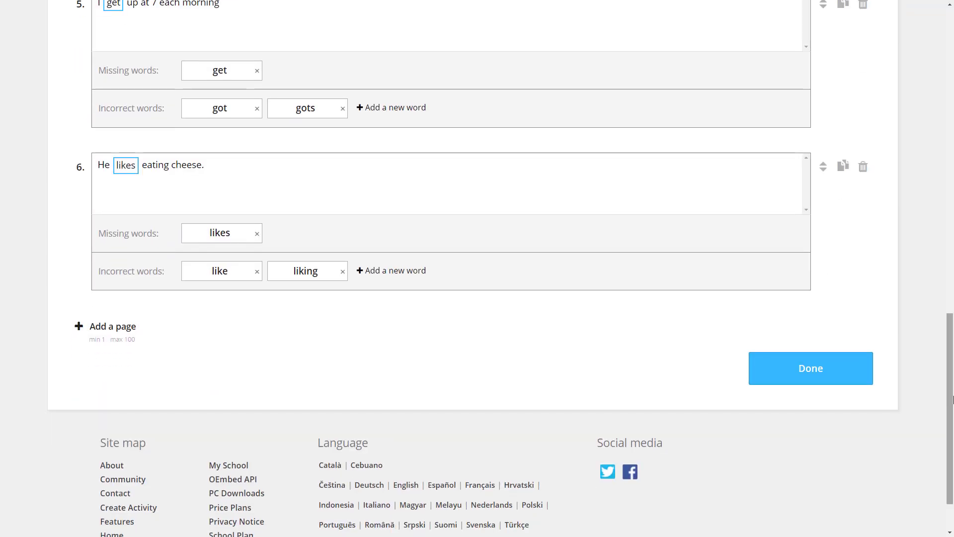
left_click(839, 377)
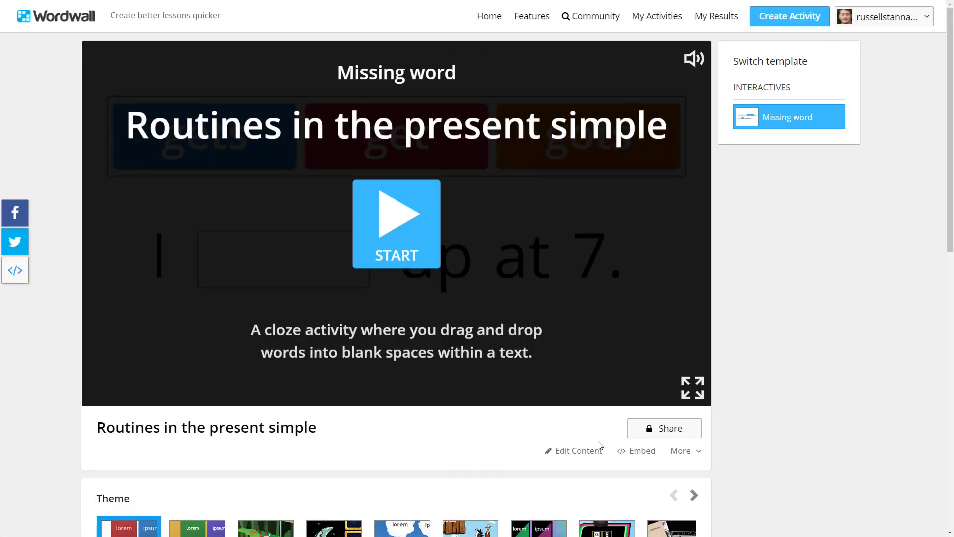
Reopen the missing word activity's content, look through its pages and finish editing.
left_click(590, 451)
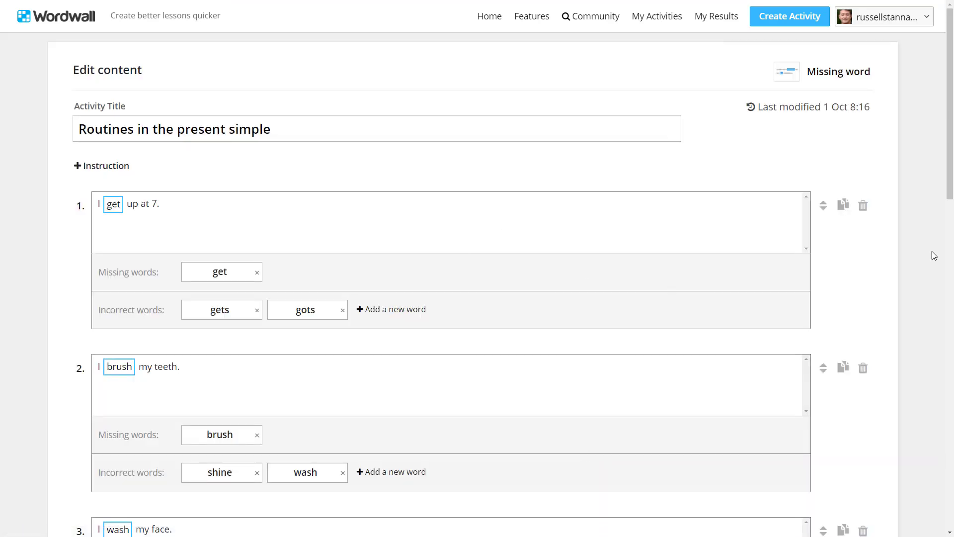
left_click_drag(950, 104, 950, 432)
left_click(811, 302)
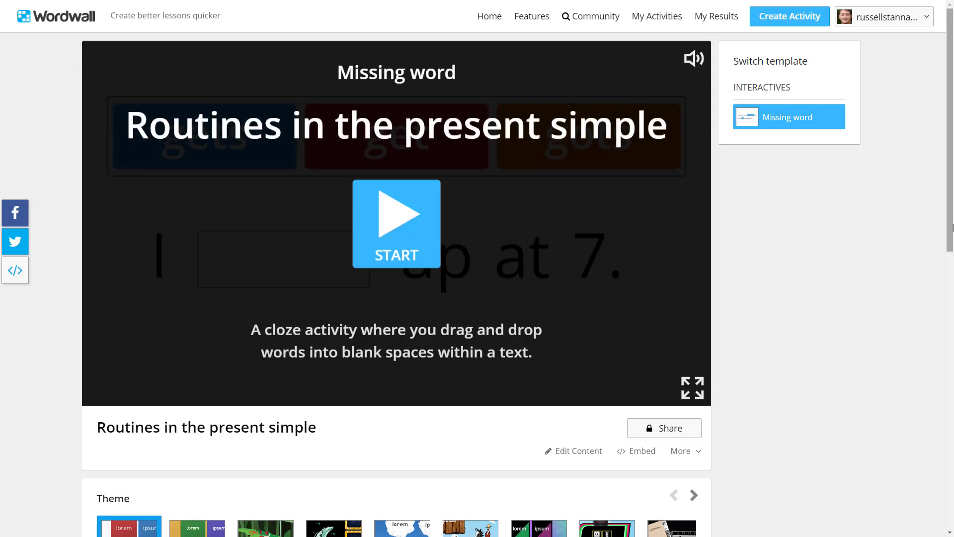
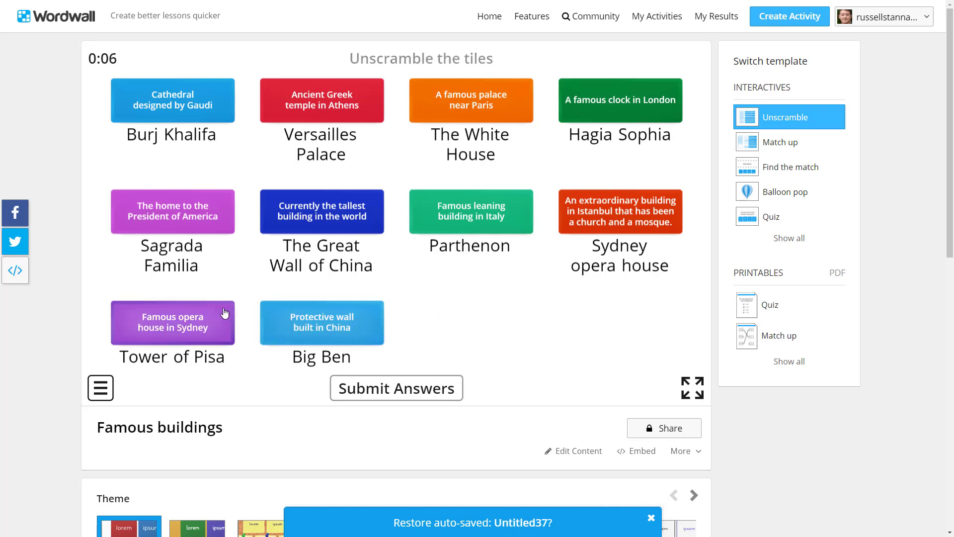
In the Unscramble activity, move "Protective wall built in China" to The Great Wall of China and "Currently the tallest building in the world" to Burj Khalifa.
left_click_drag(324, 325, 326, 211)
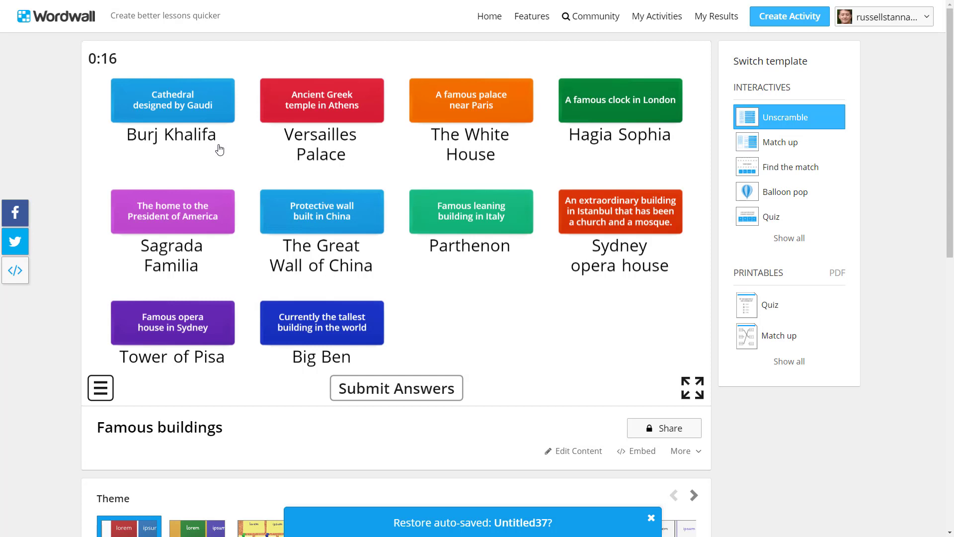
left_click_drag(319, 329, 185, 103)
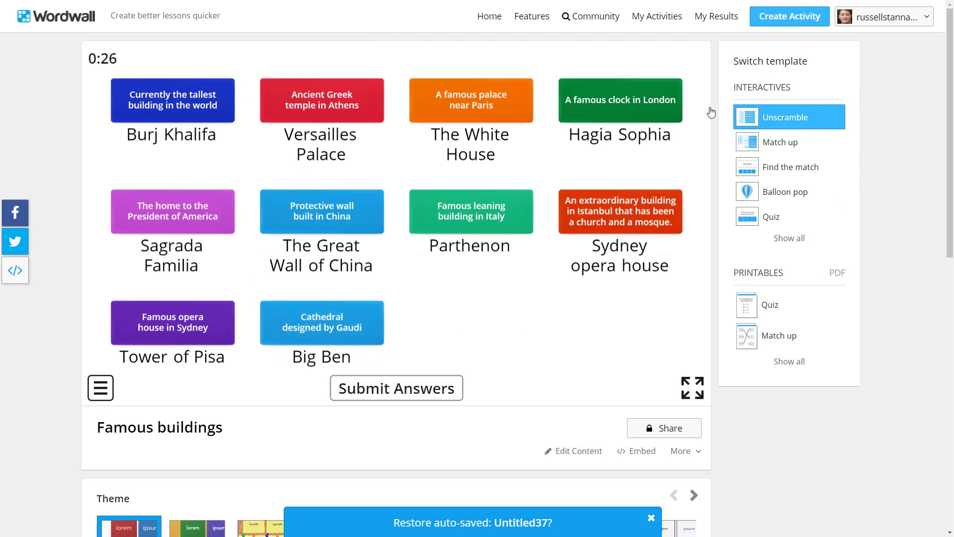
Switch Famous buildings to the Find the match template and play it, matching The Great Wall of China, Big Ben and Versailles Palace.
left_click(803, 172)
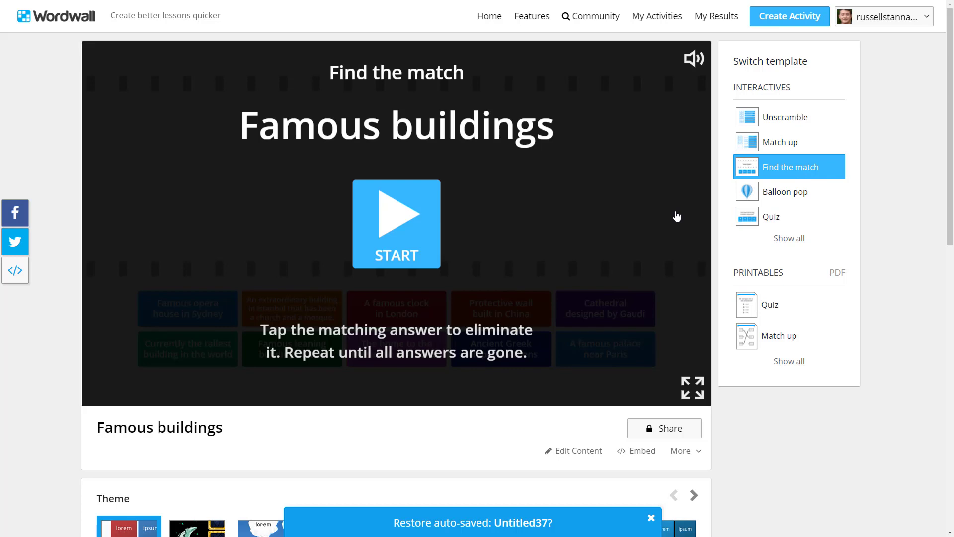
left_click(397, 215)
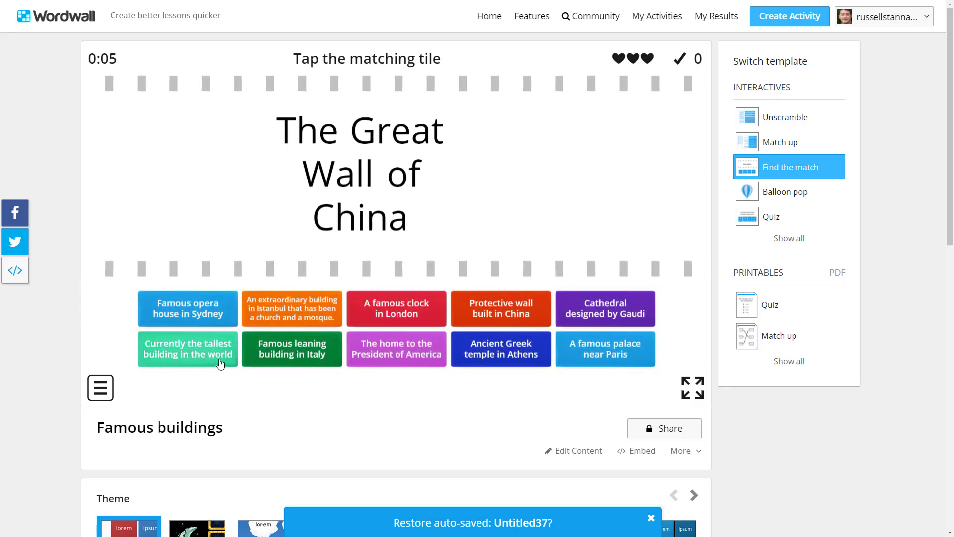
left_click(517, 311)
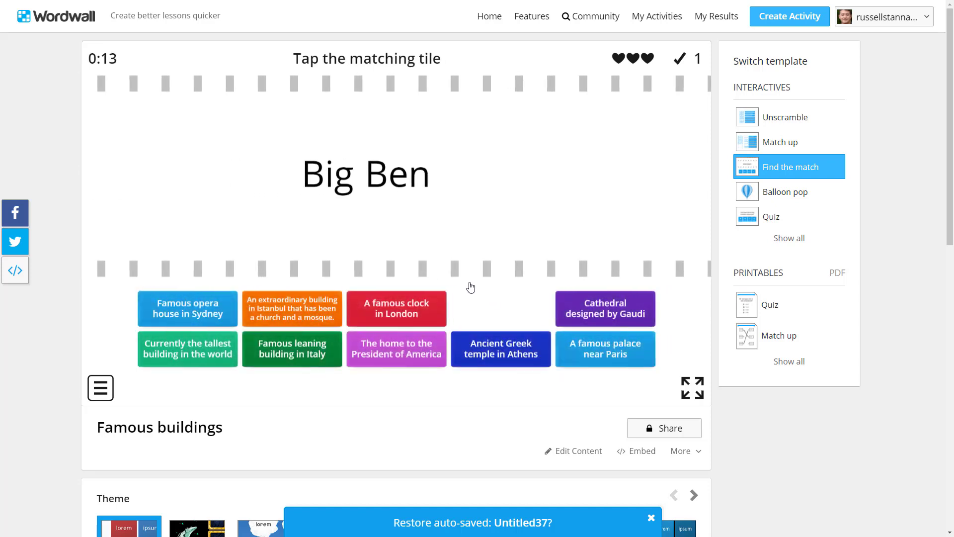
left_click(400, 305)
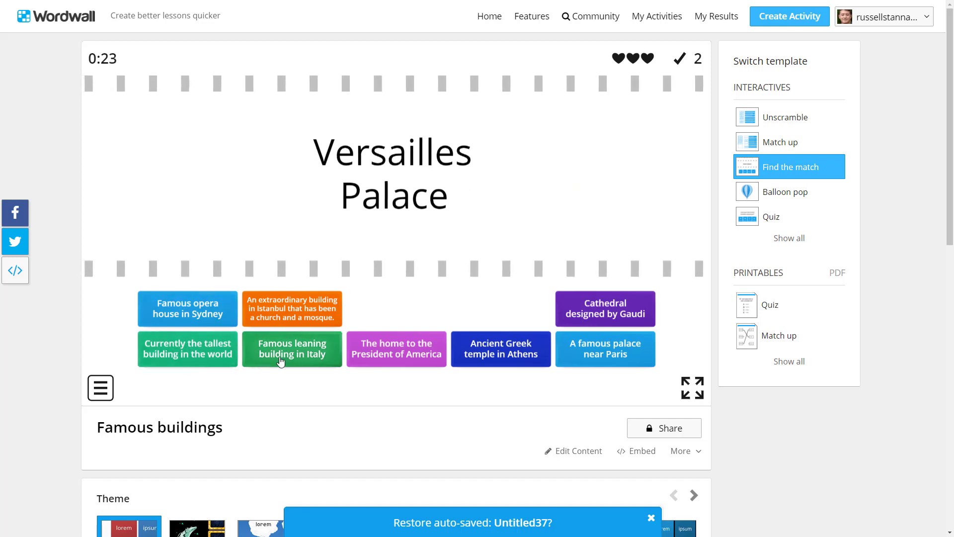
left_click(609, 354)
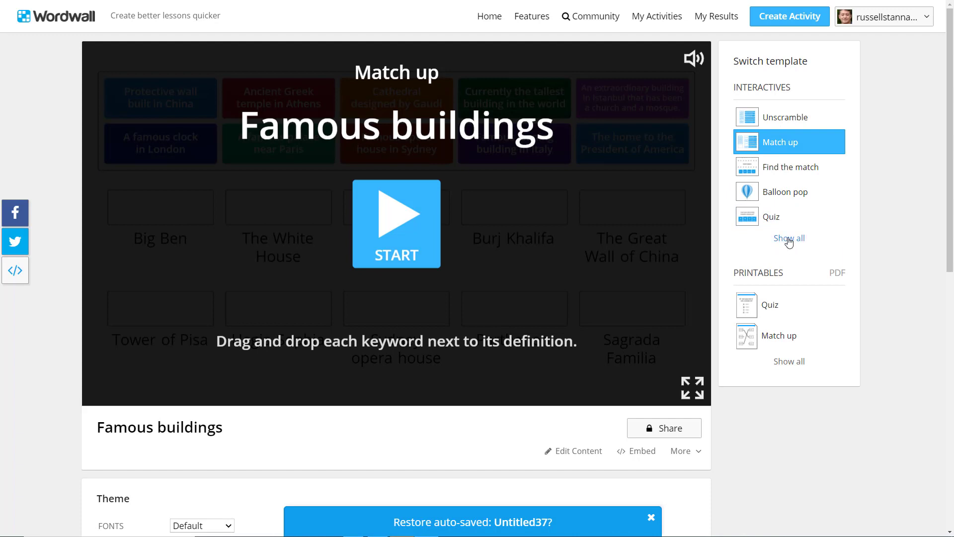
Switch Famous buildings to the Matching pairs template from the full template list and start the game.
left_click(789, 239)
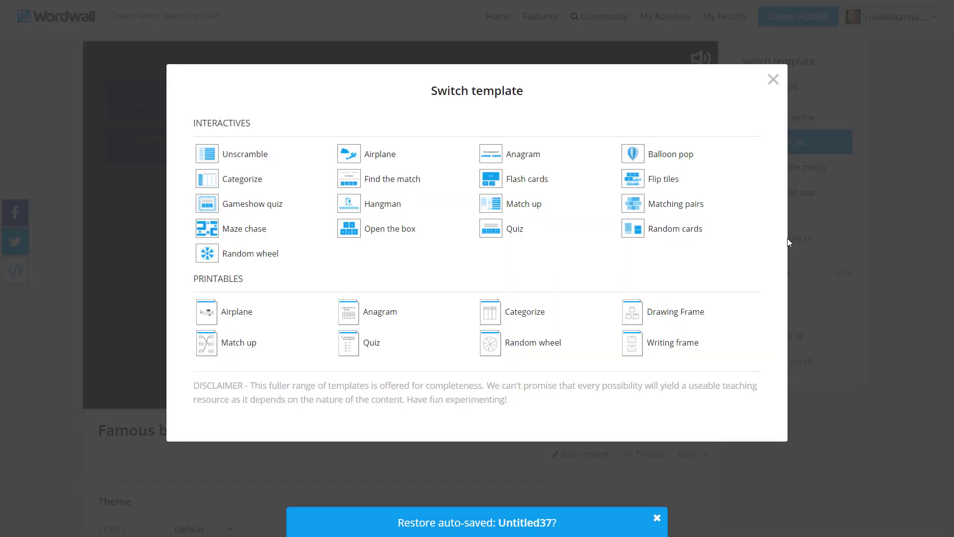
left_click(634, 206)
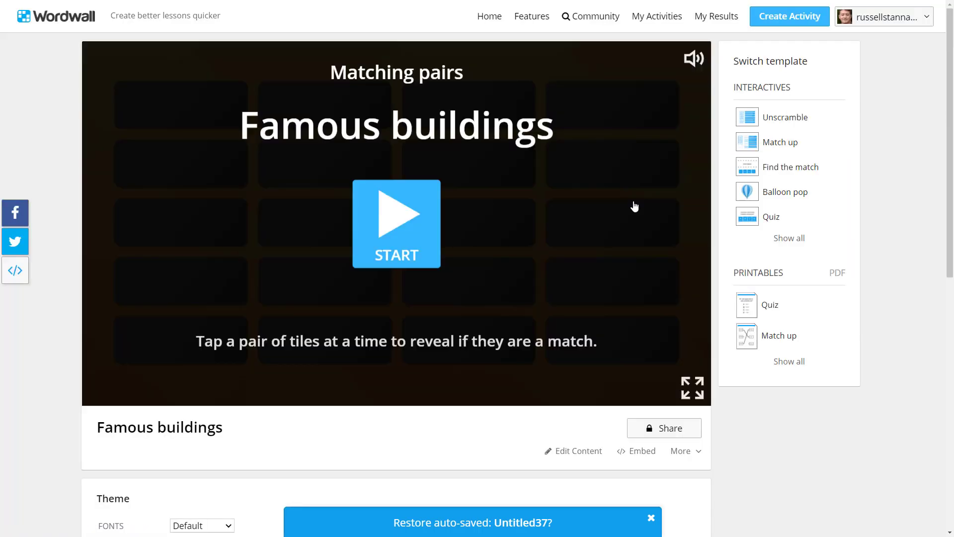
left_click(382, 215)
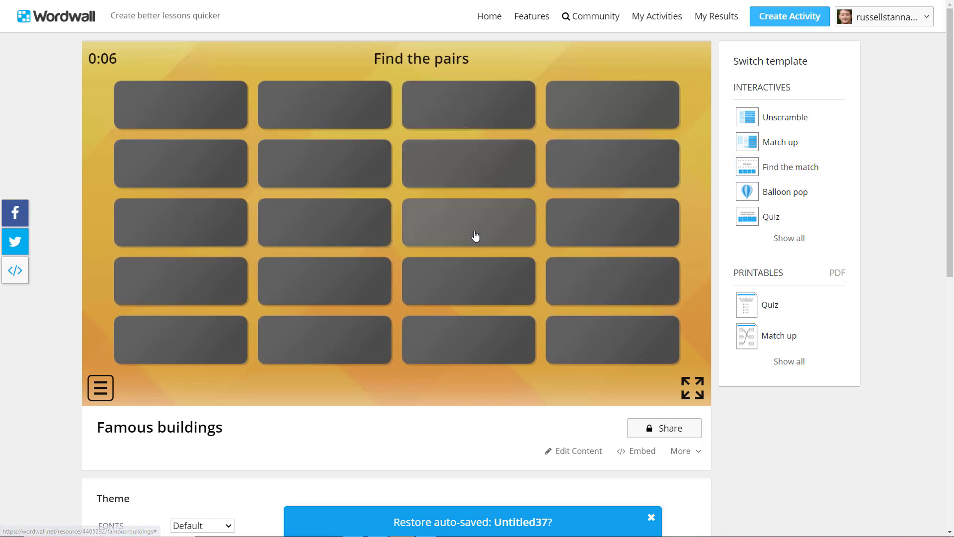
Play Matching pairs by turning over two tiles at a time, pairing "The Great Wall of China" with "Protective wall built in China".
left_click(474, 235)
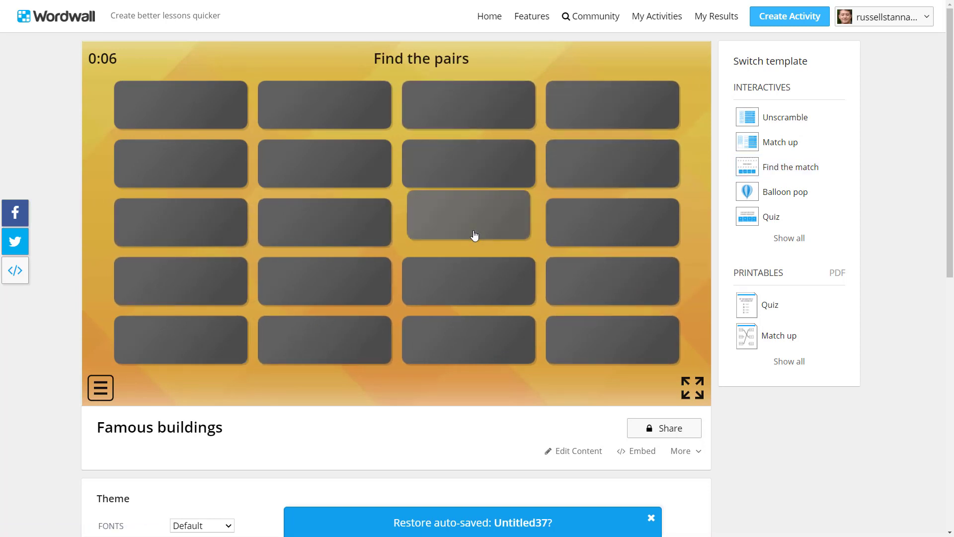
left_click(587, 237)
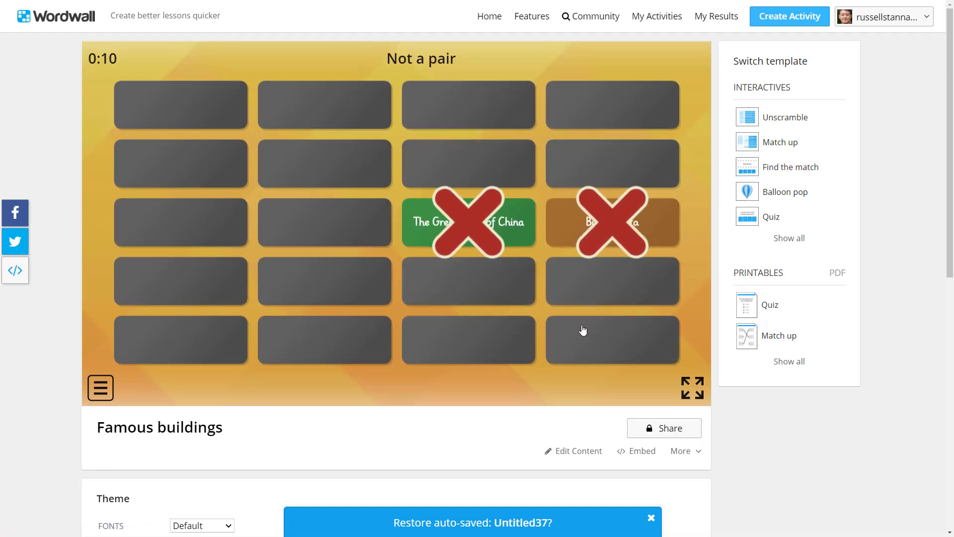
left_click(607, 296)
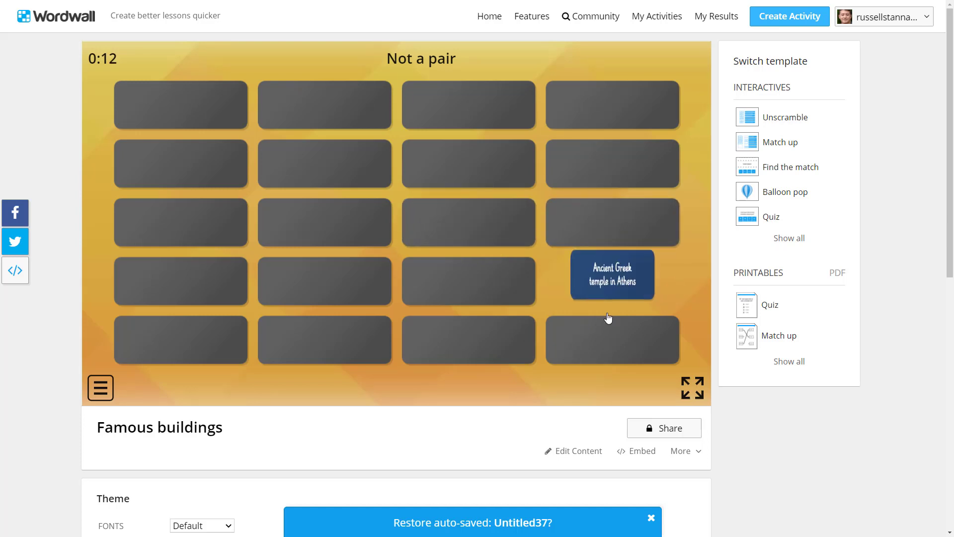
left_click(469, 345)
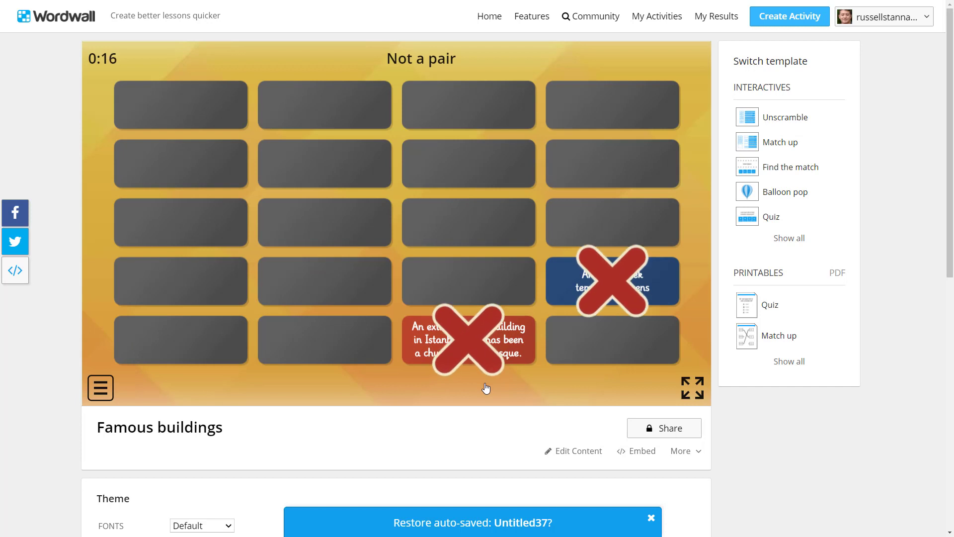
left_click(615, 340)
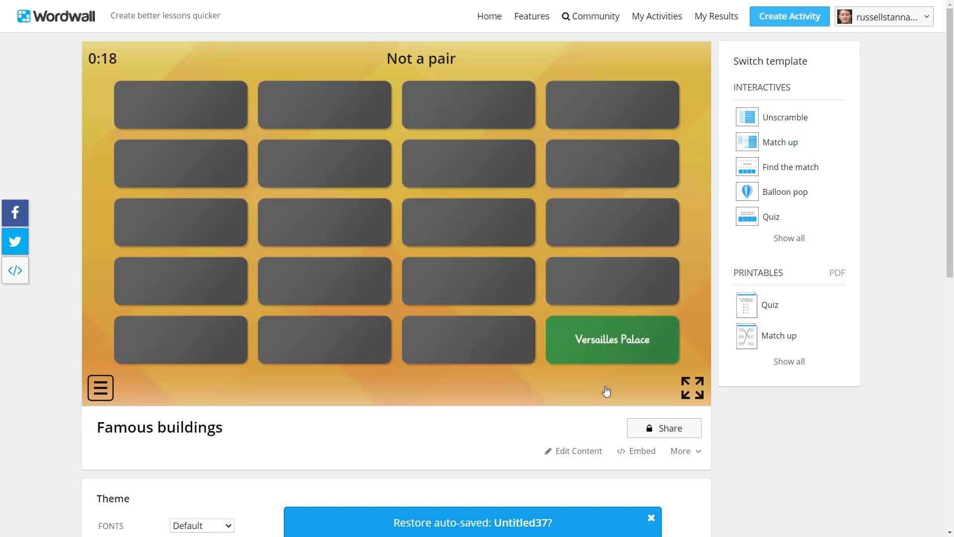
left_click(348, 339)
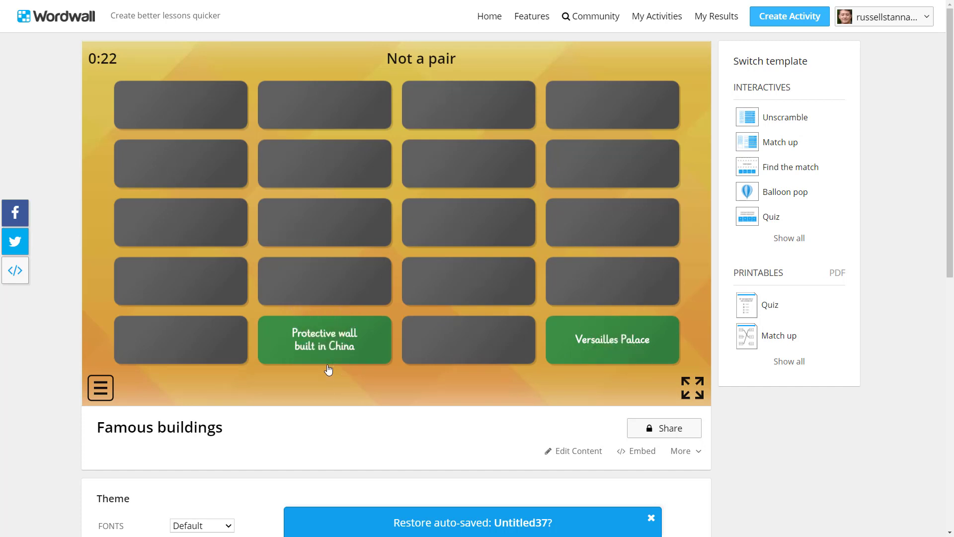
left_click(432, 228)
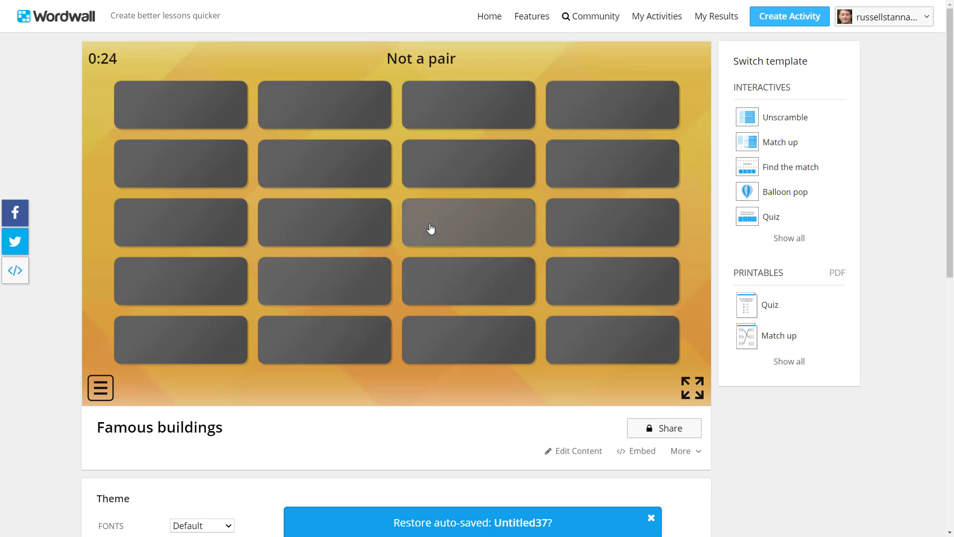
left_click(345, 350)
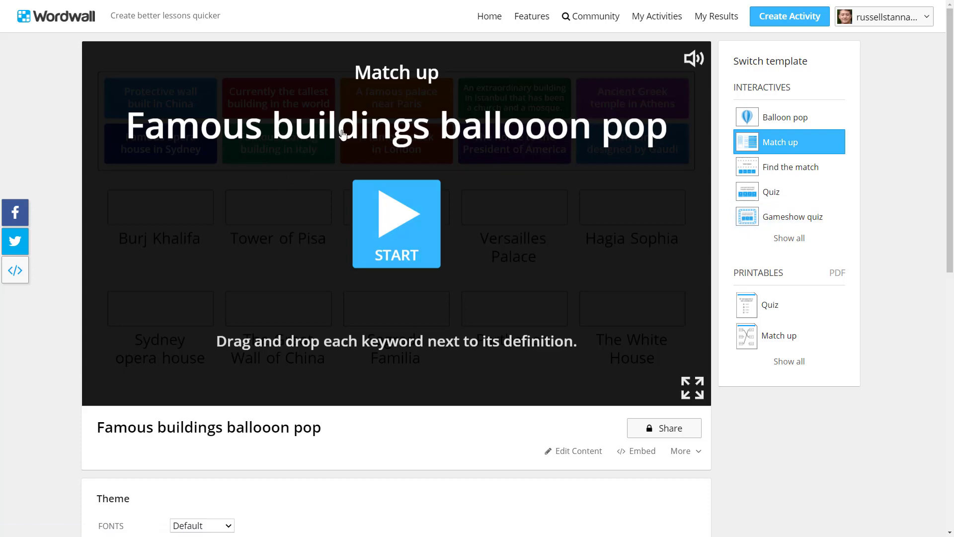
Start "Famous buildings ballooon pop" as a Match up game, switch it to the Quiz template and start the quiz.
left_click(397, 222)
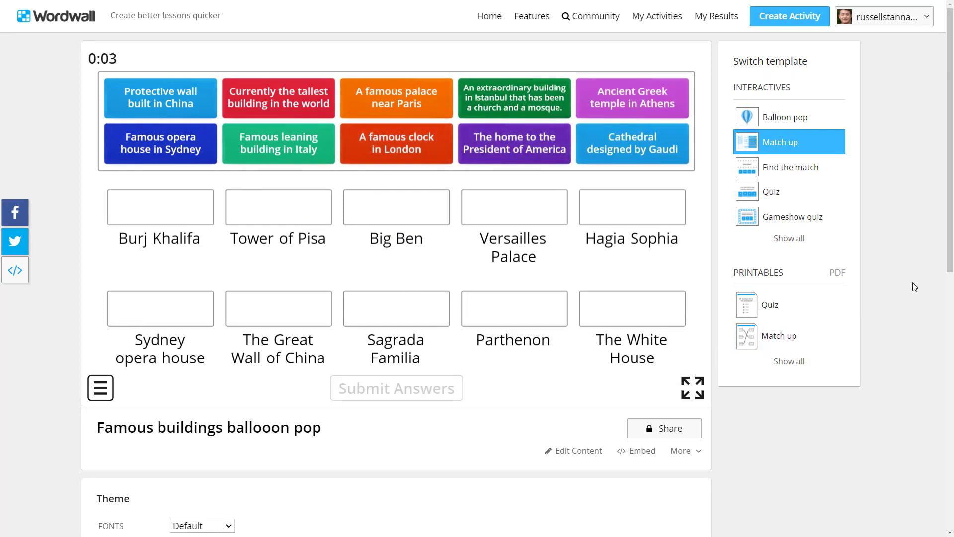
left_click(790, 241)
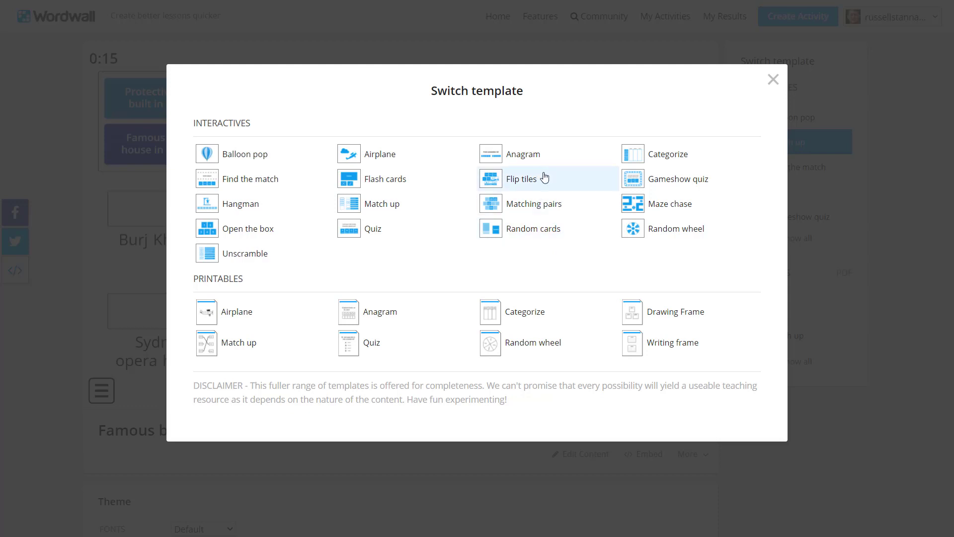
left_click(349, 232)
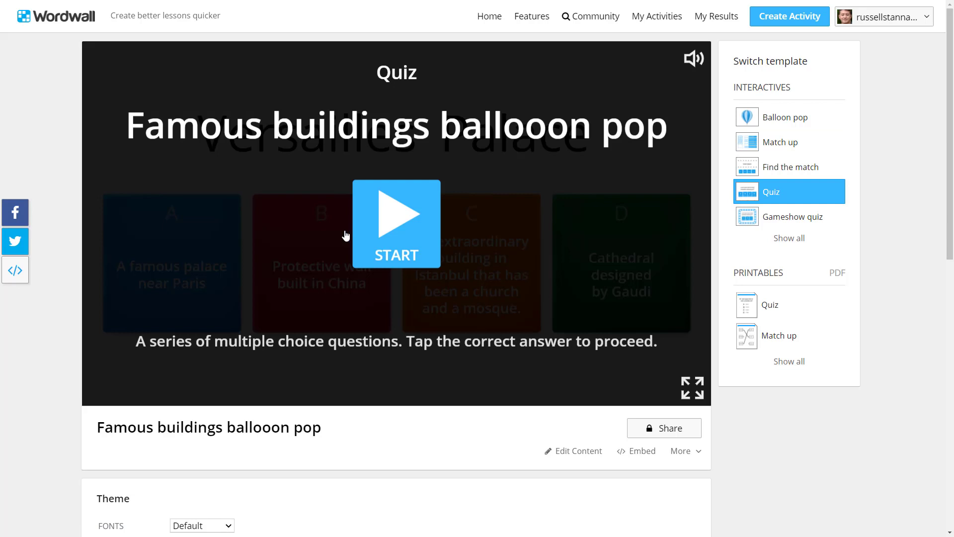
left_click(394, 219)
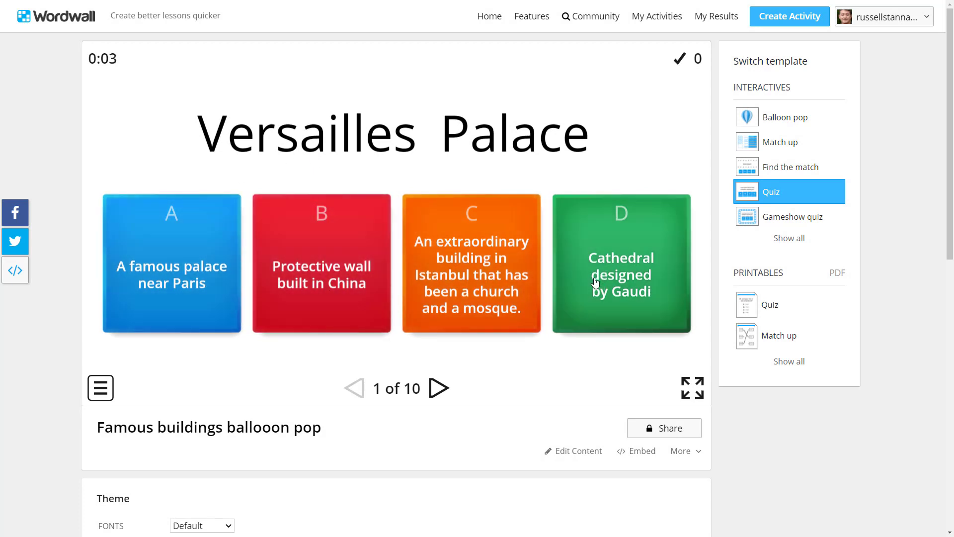
Duplicate Famous buildings ballooon pop for editing as a Quiz and save the copy with the title "Famous buildings Quiz".
left_click(584, 453)
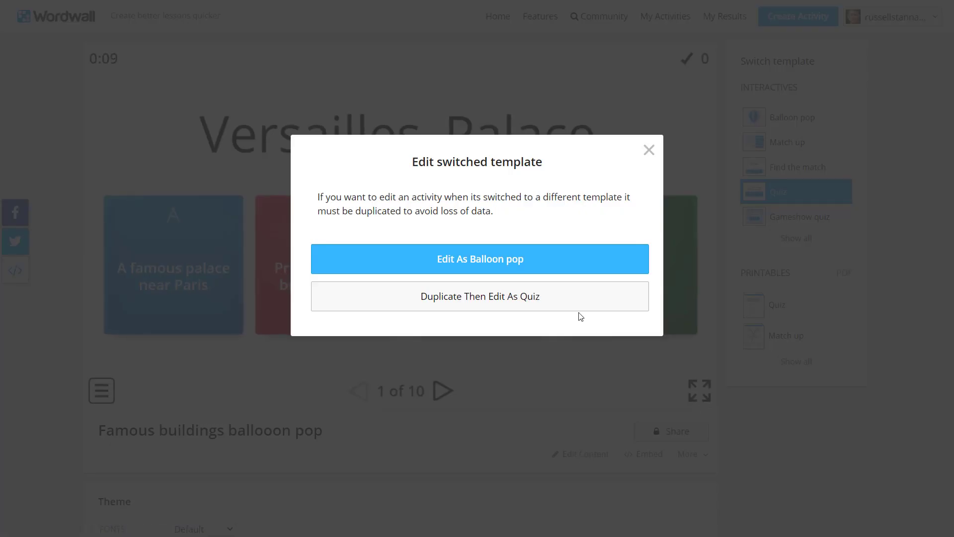
left_click(527, 308)
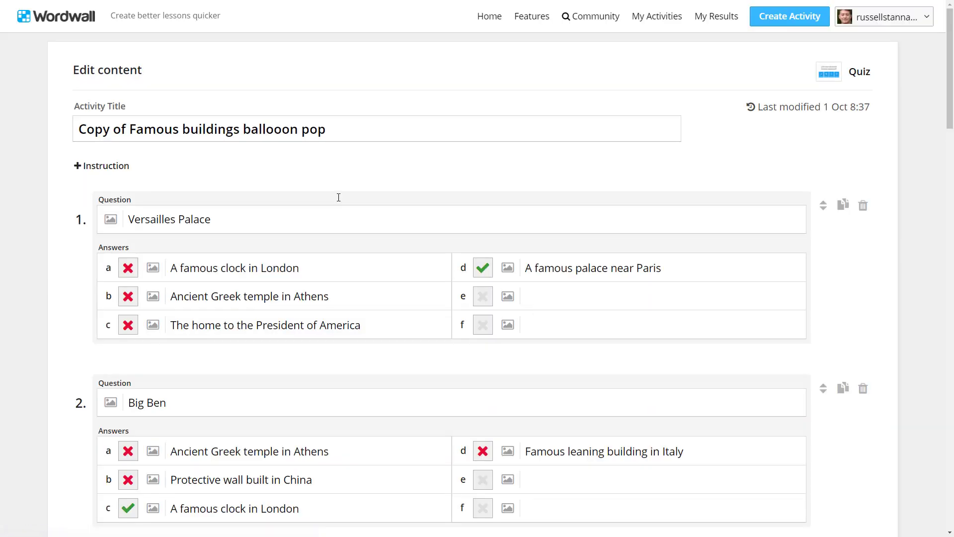
left_click(357, 130)
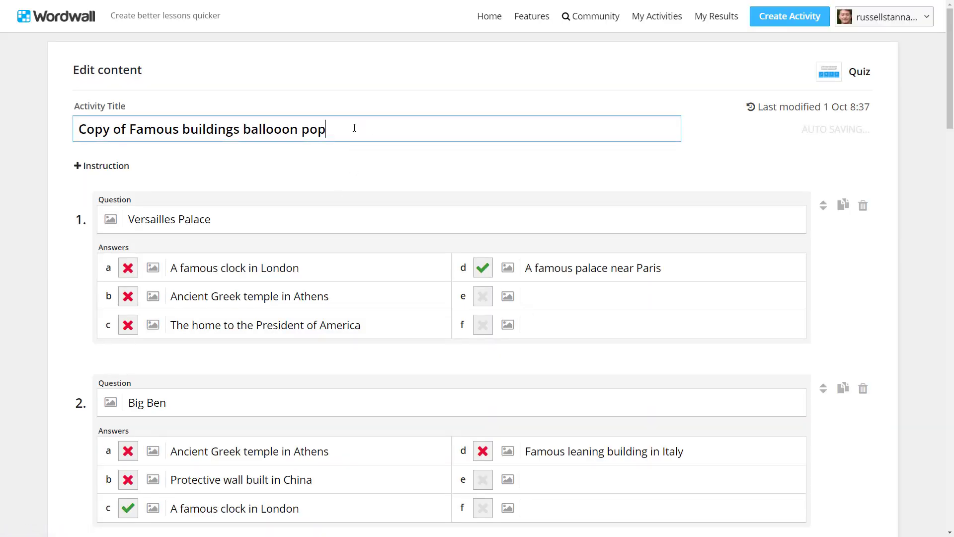
key("BackSpace")
key("BackSpace")
key("BackSpace")
key("BackSpace")
key("BackSpace")
key("BackSpace")
key("BackSpace")
key("BackSpace")
key("BackSpace")
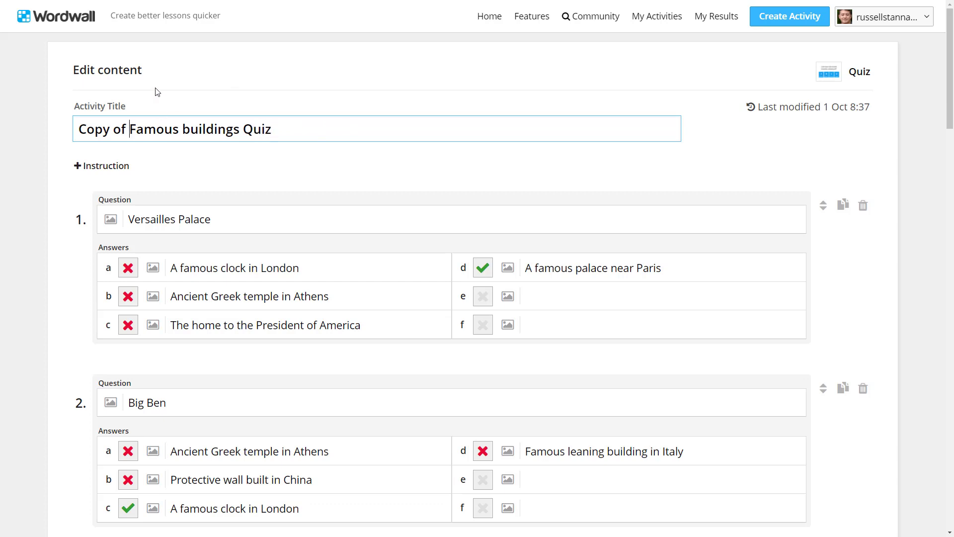
key("BackSpace")
key("BackSpace")
key("BackSpace")
key("BackSpace")
key("BackSpace")
key("BackSpace")
key("BackSpace")
key("BackSpace")
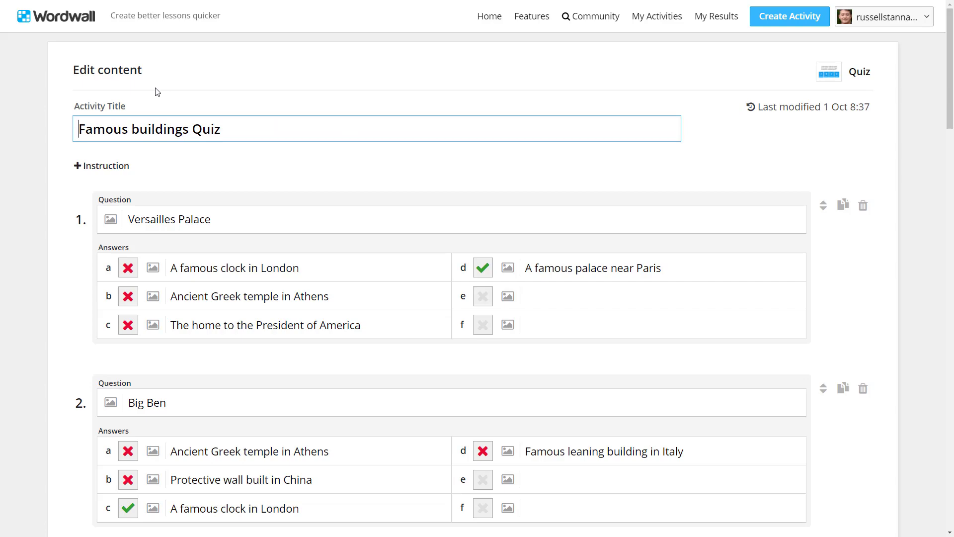
scroll(942, 102, "down", 20)
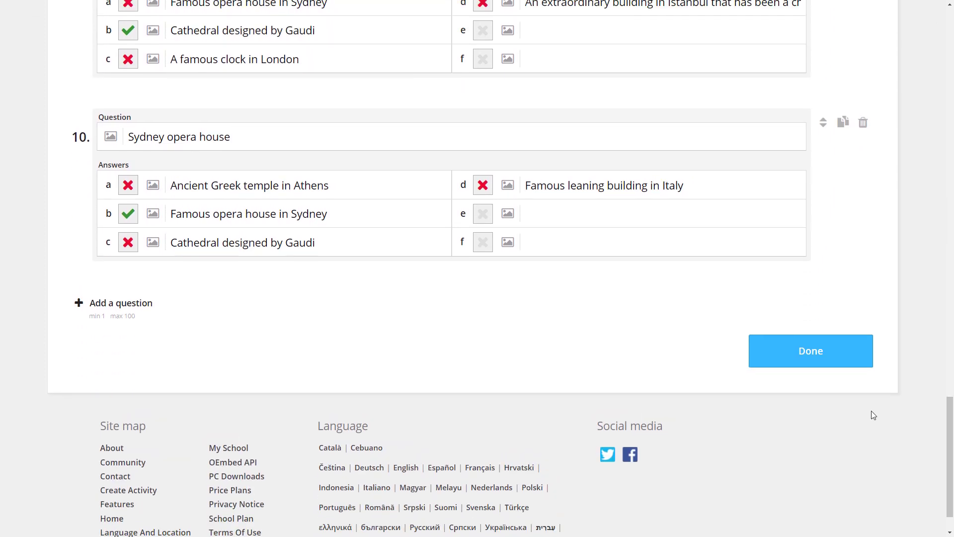
left_click(810, 357)
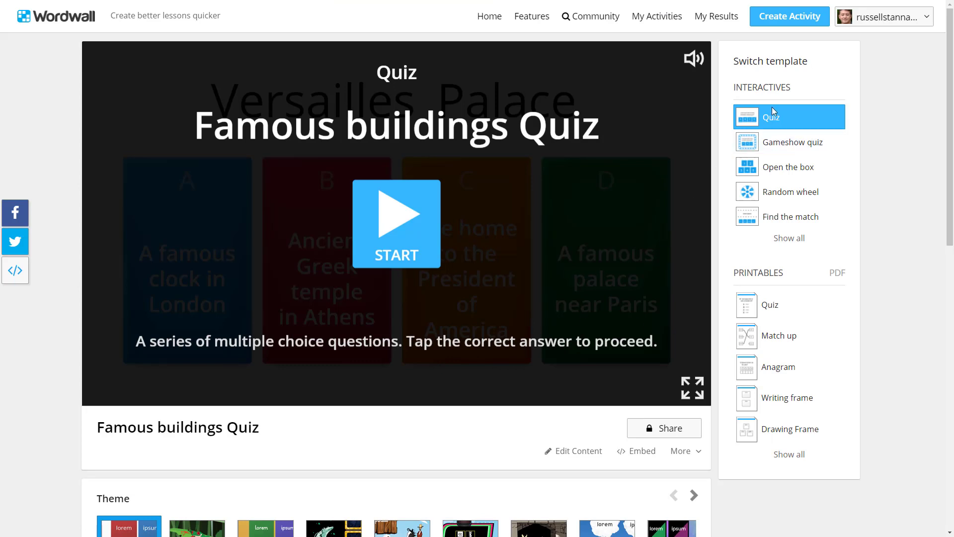
View the full list of templates available for Famous buildings Quiz, close it and open the activity's content for editing.
left_click(788, 238)
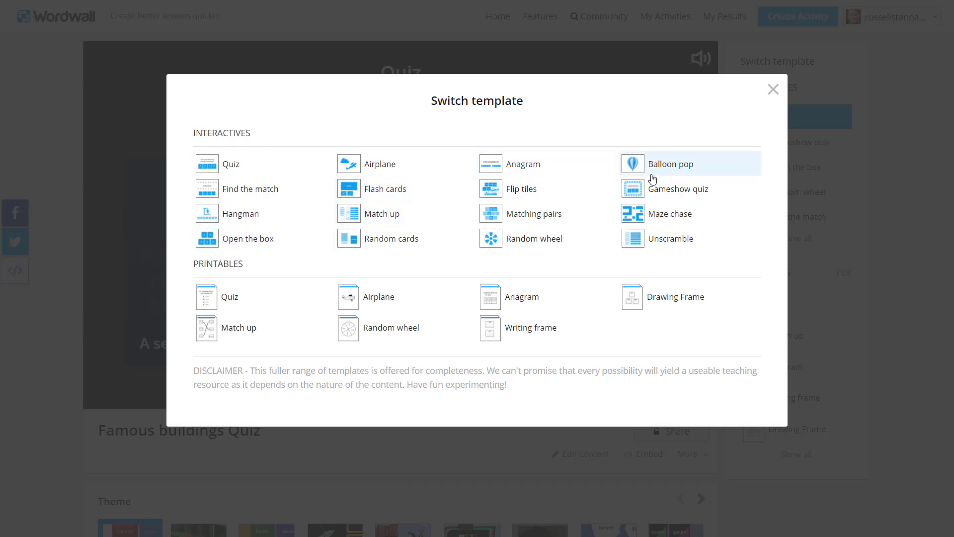
left_click(773, 92)
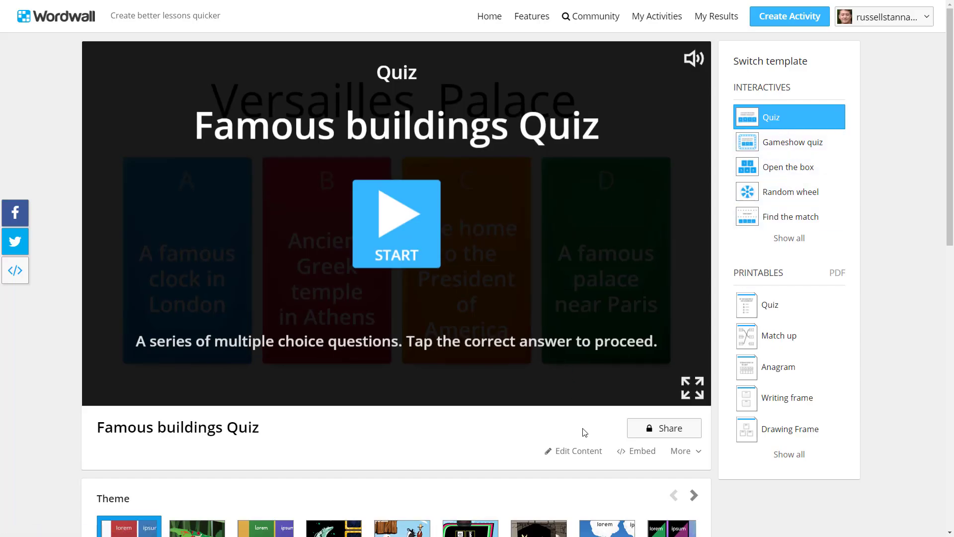
left_click(579, 453)
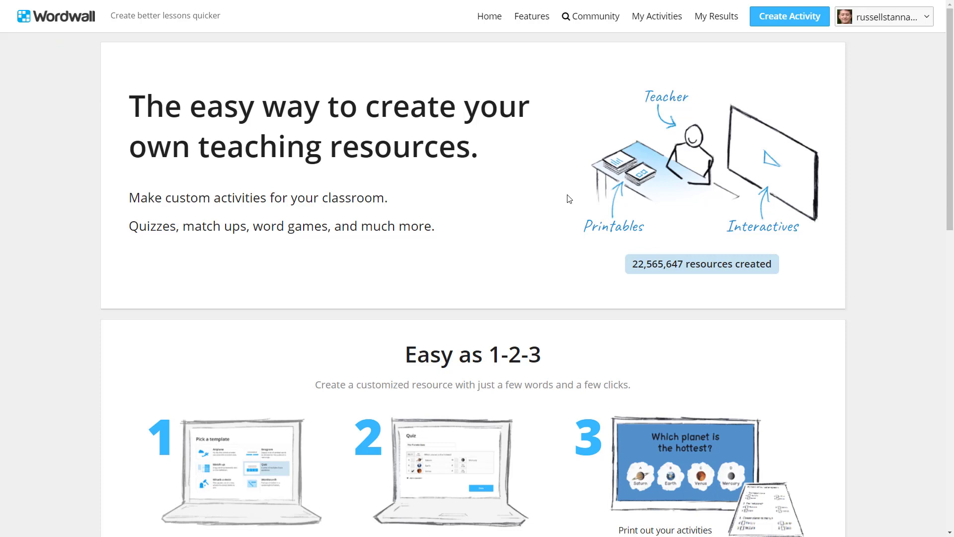
Open the community activity Year 5 Space - Key Vocabulary and play it, moving "Universe" to "A repeating path which one object takes around another.".
left_click(590, 20)
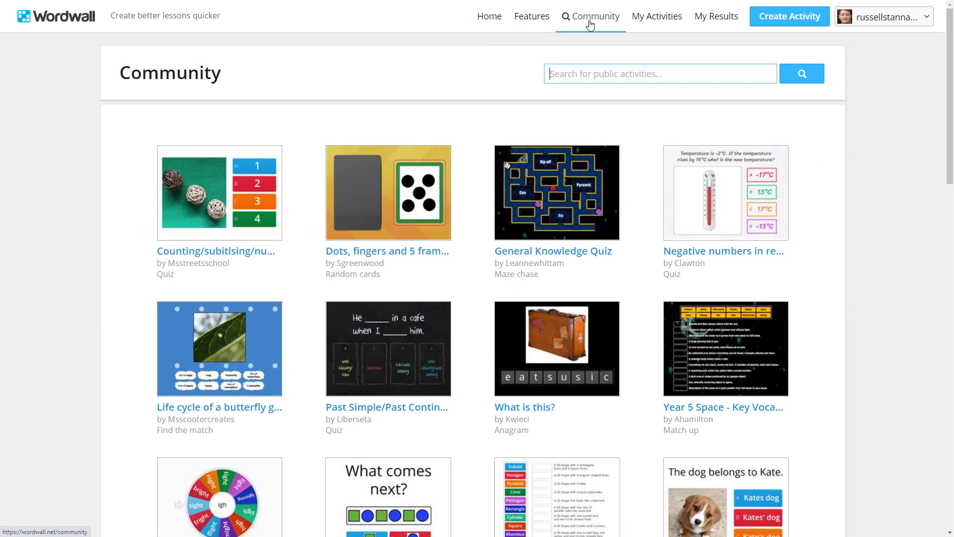
left_click_drag(950, 100, 953, 128)
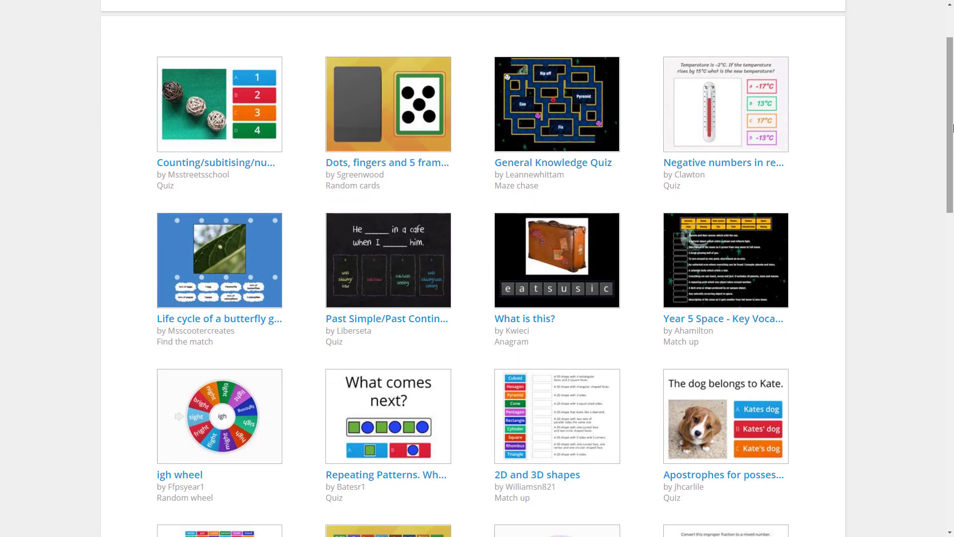
left_click(721, 260)
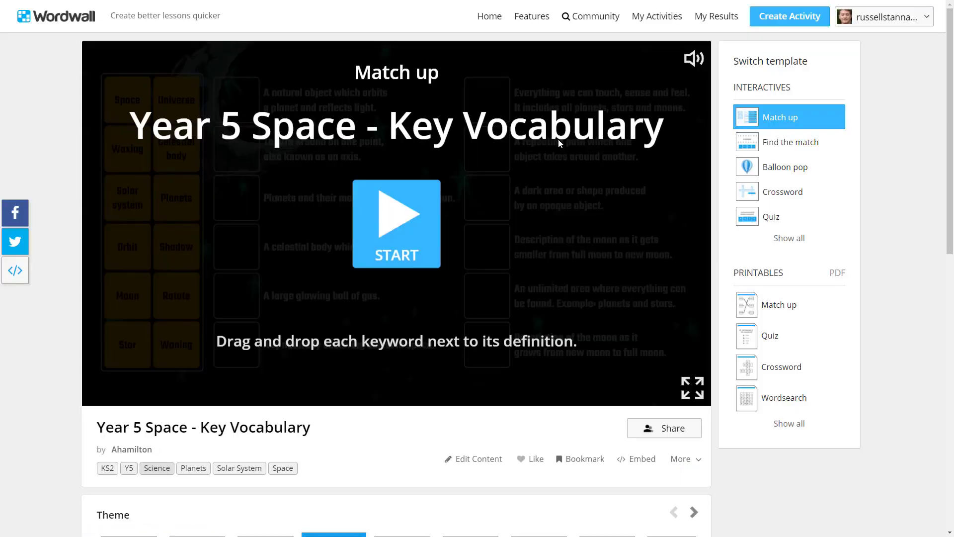
left_click(403, 221)
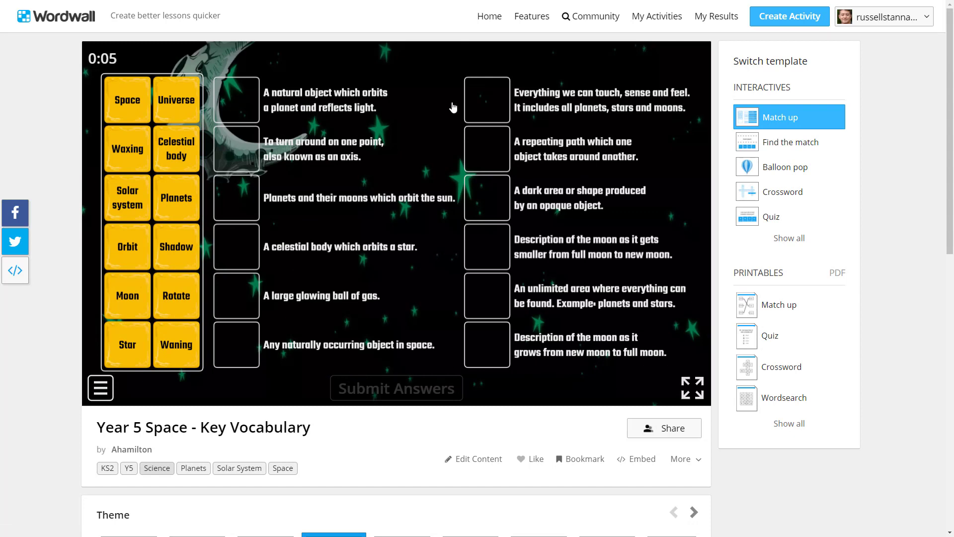
left_click_drag(165, 96, 492, 159)
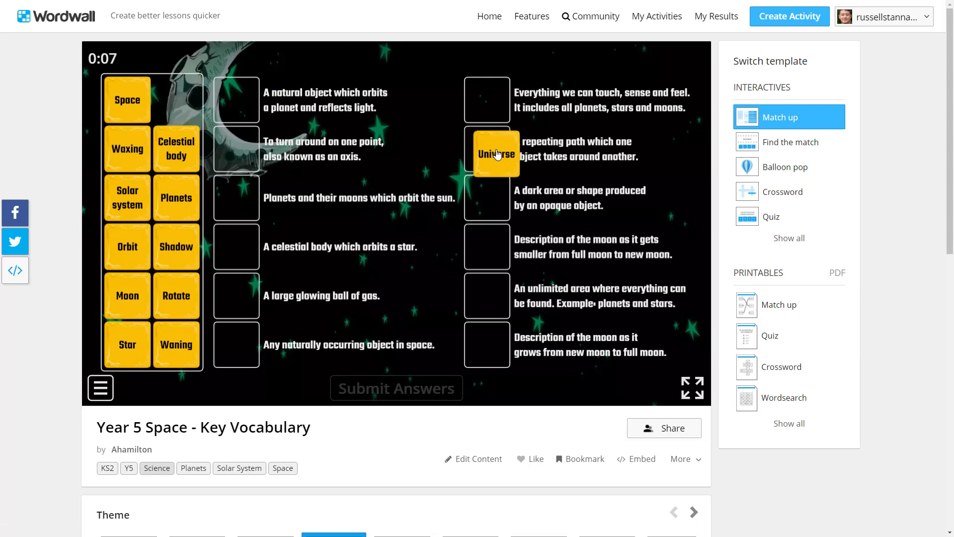
left_click_drag(224, 143, 234, 195)
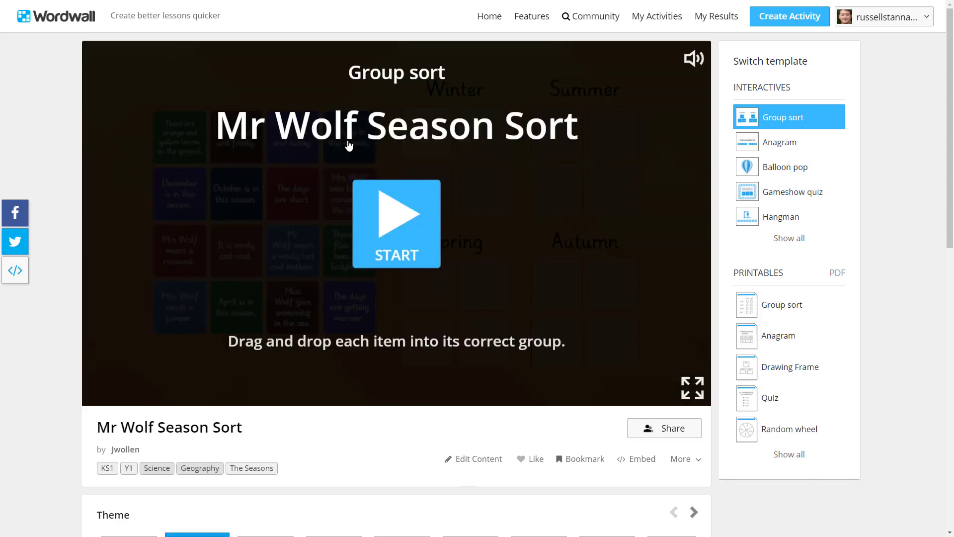
Start Mr Wolf Season Sort and sort "It is cold and frosty." into Winter and "The days are getting warmer." into Spring.
left_click(396, 211)
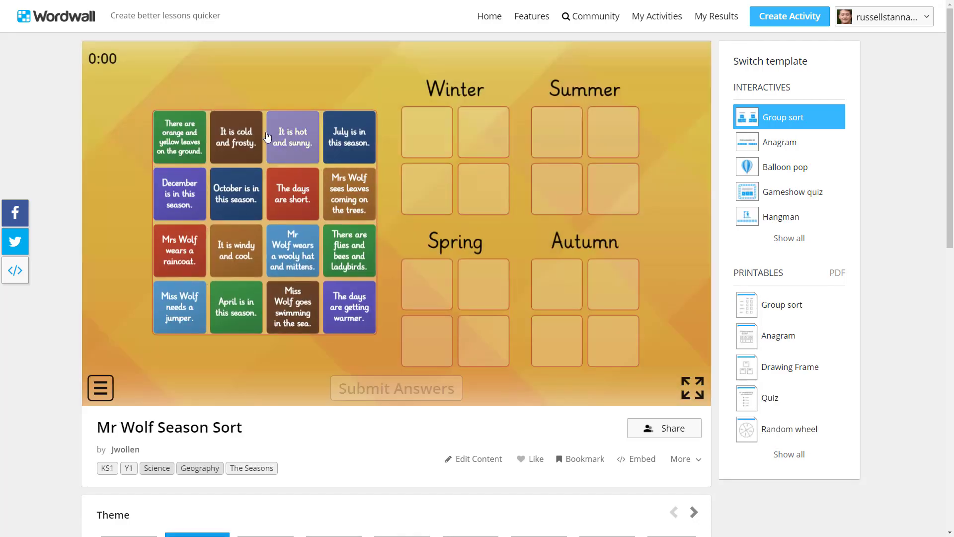
left_click_drag(231, 144, 433, 148)
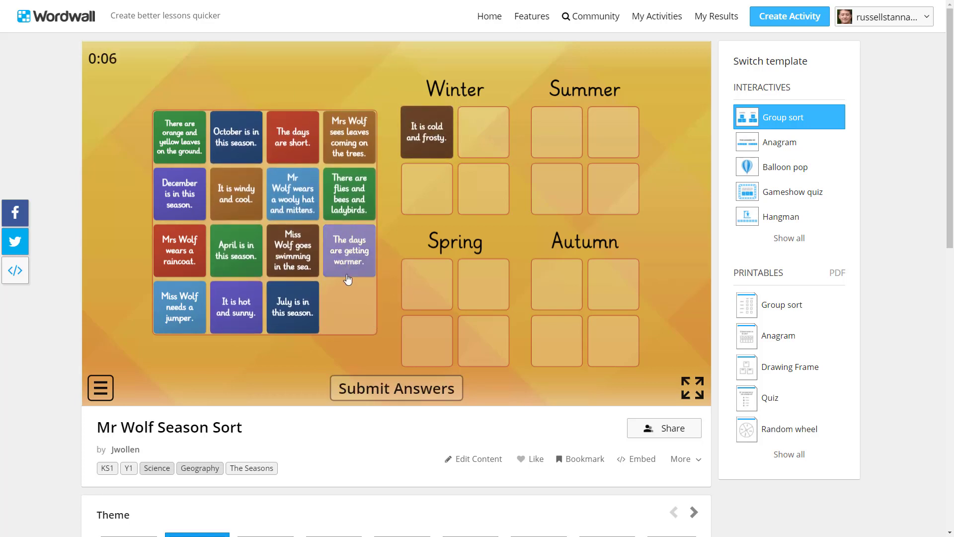
left_click_drag(350, 258, 412, 262)
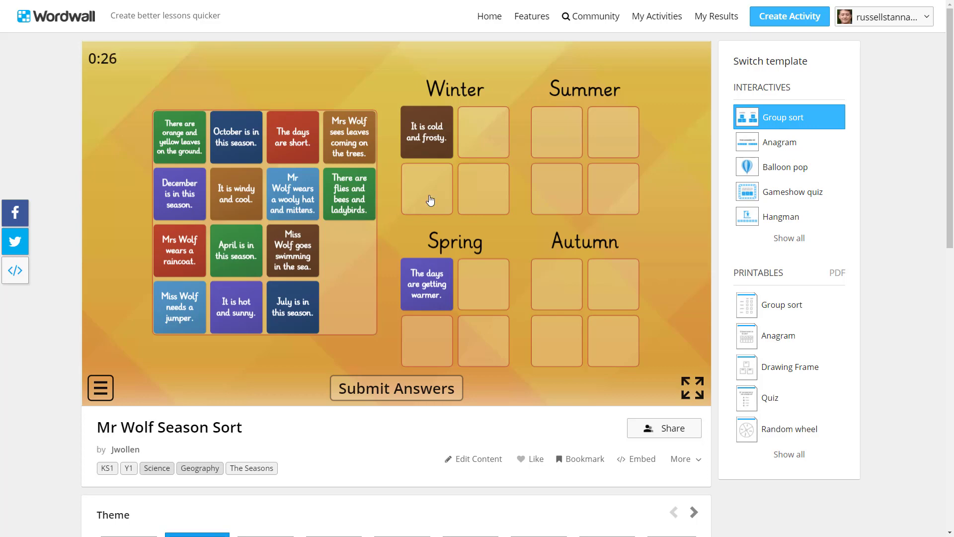
Return to the community activities, open the Match up activity Ordinal numbers 1st-10th and start it.
left_click(606, 20)
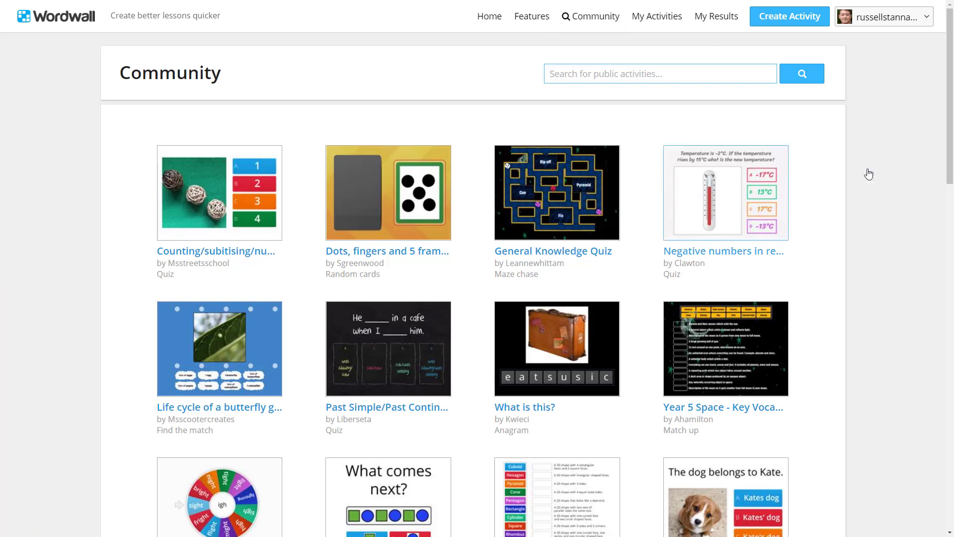
left_click_drag(951, 137, 952, 387)
scroll(815, 351, "down", 2)
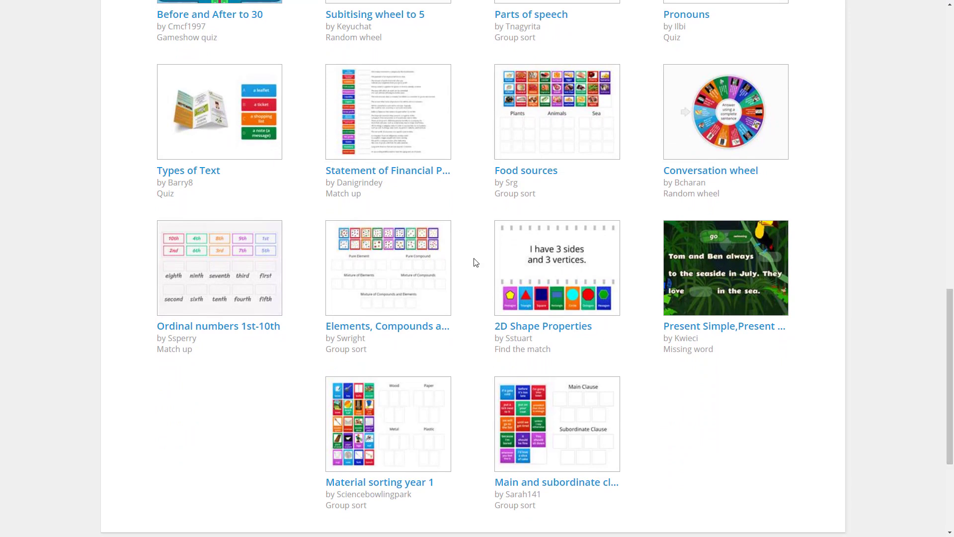
left_click(216, 285)
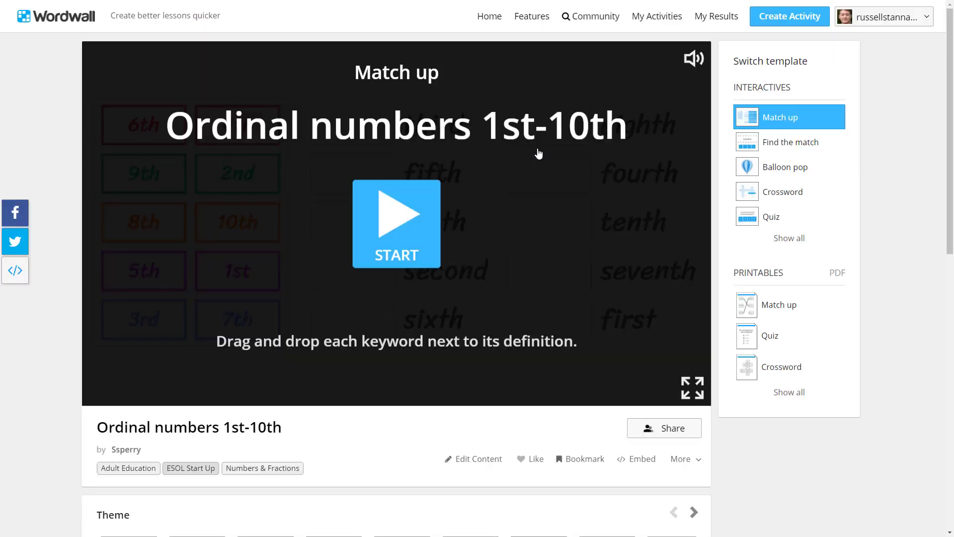
left_click(392, 211)
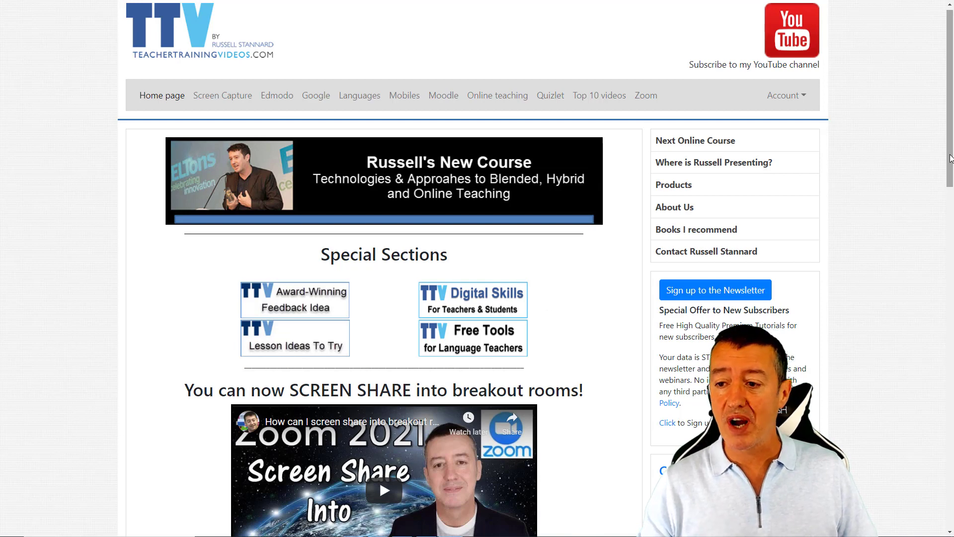
Look through the TeacherTrainingVideos home page down to the recommended tools for language teachers.
left_click_drag(950, 159, 952, 241)
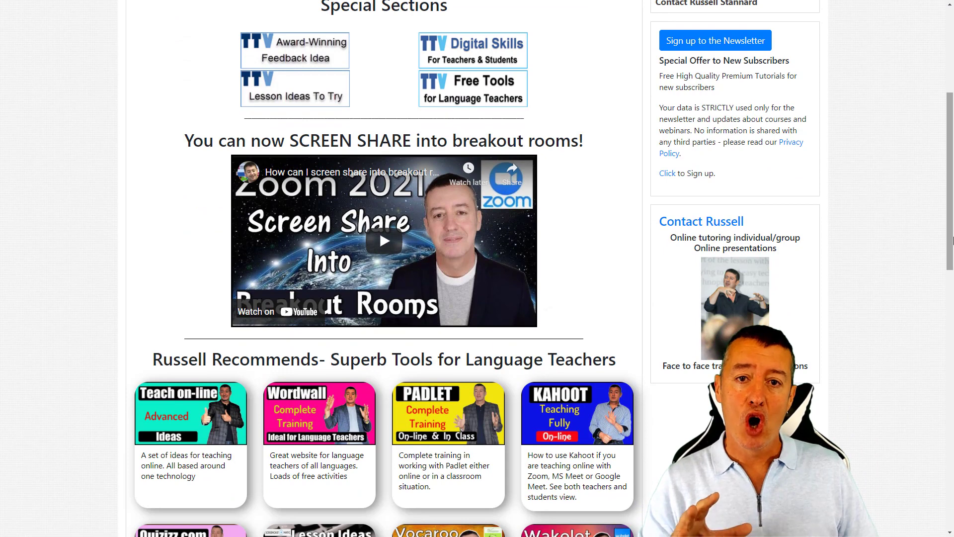